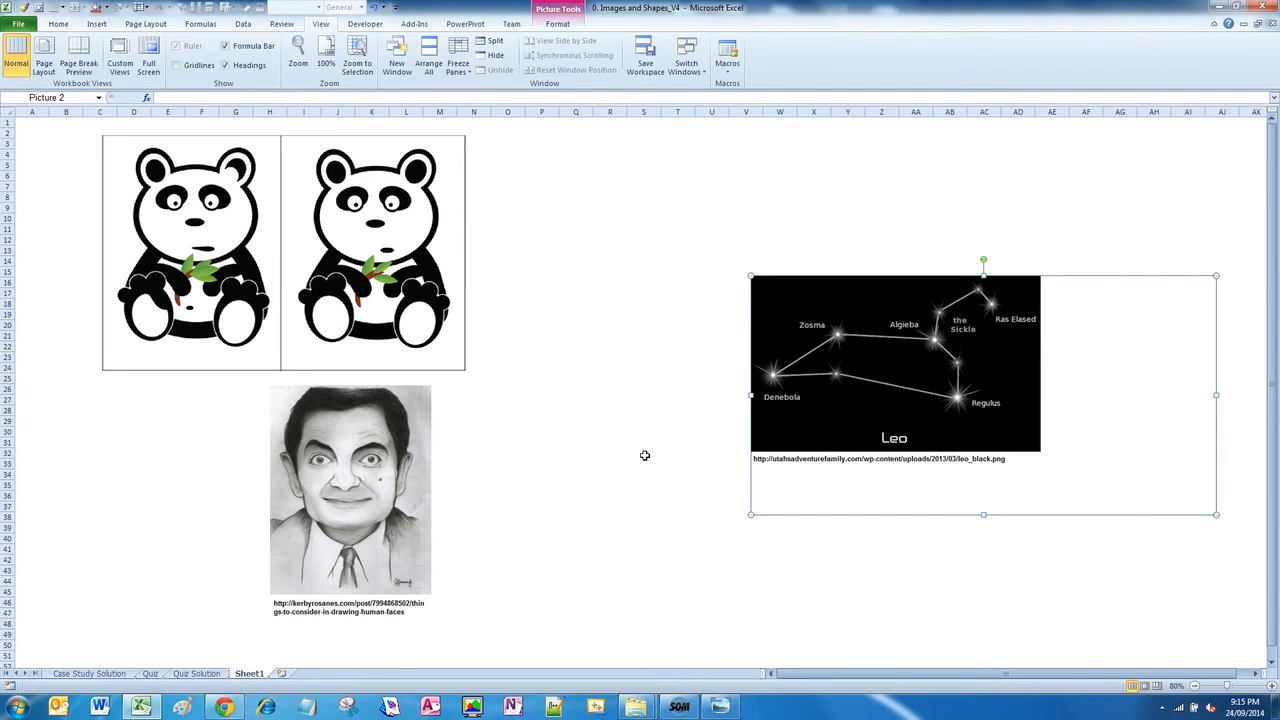
key(alt+d)
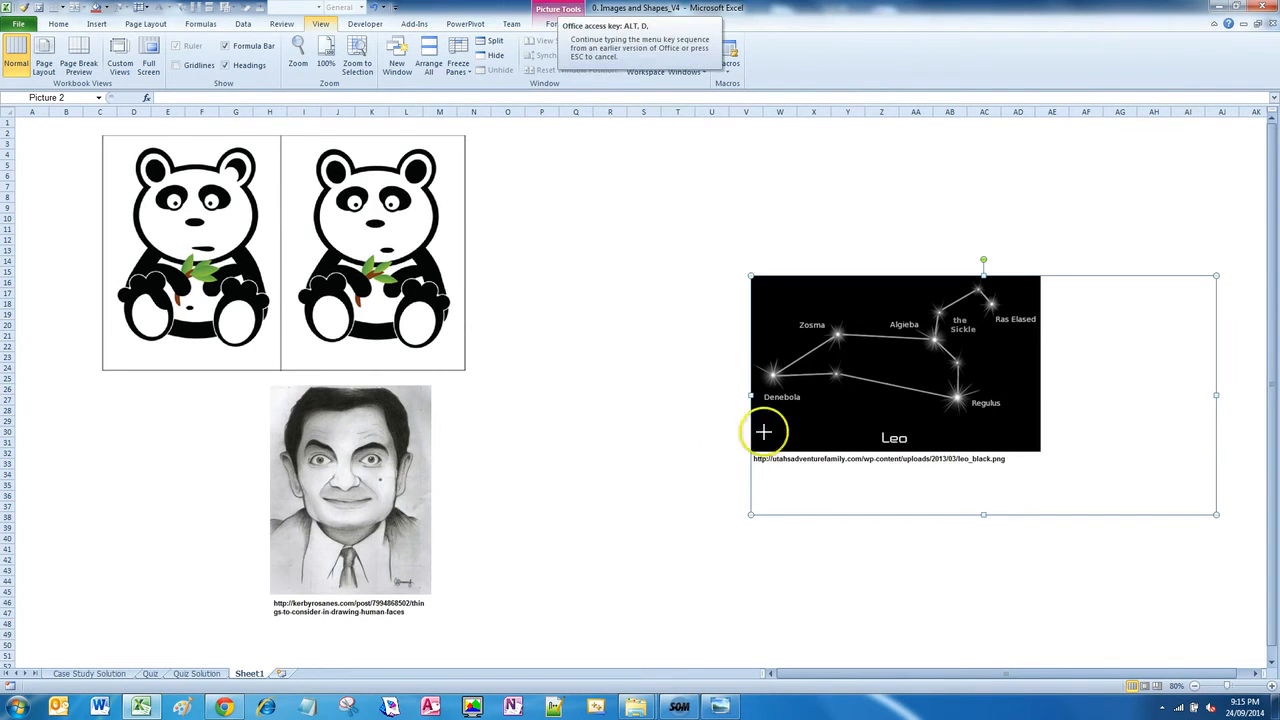
mouse_move(778, 424)
mouse_down()
mouse_move(294, 257)
mouse_move(101, 214)
mouse_move(190, 192)
mouse_up()
mouse_move(312, 545)
mouse_down()
mouse_move(428, 376)
mouse_move(591, 242)
mouse_move(651, 268)
mouse_up()
mouse_move(222, 288)
mouse_down()
mouse_move(181, 708)
mouse_move(216, 668)
mouse_up()
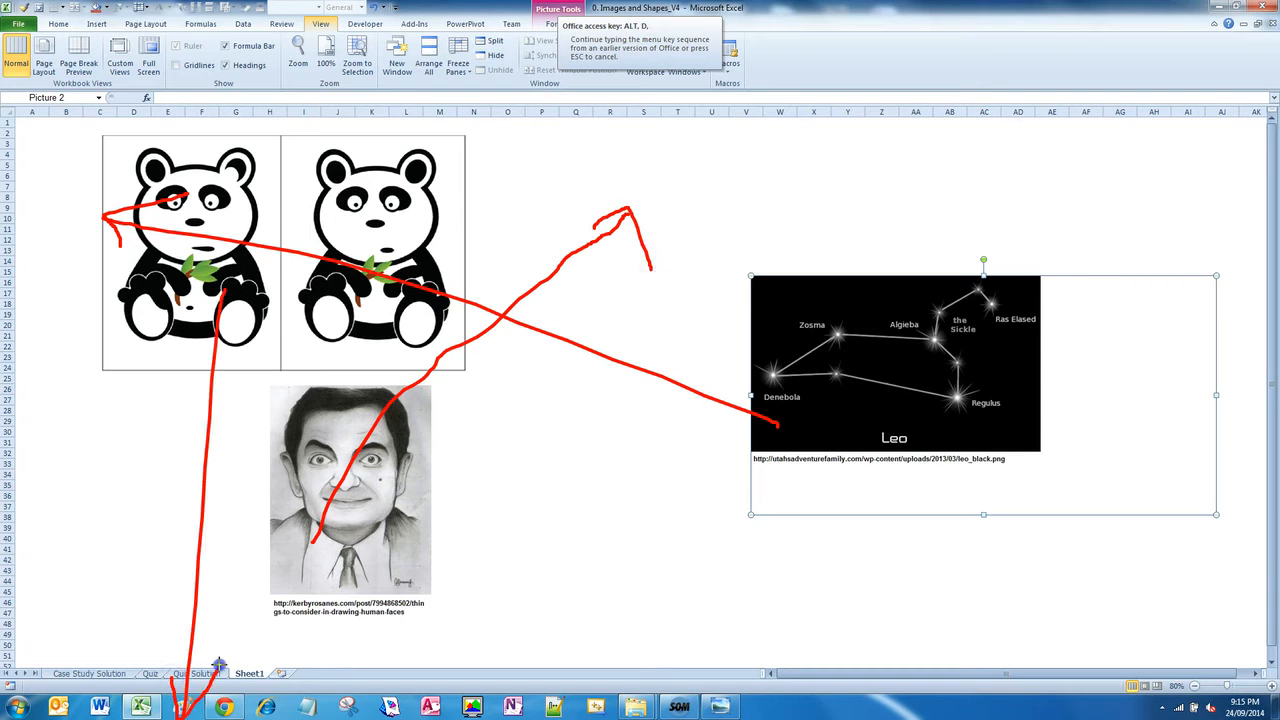
key(Escape)
click(651, 487)
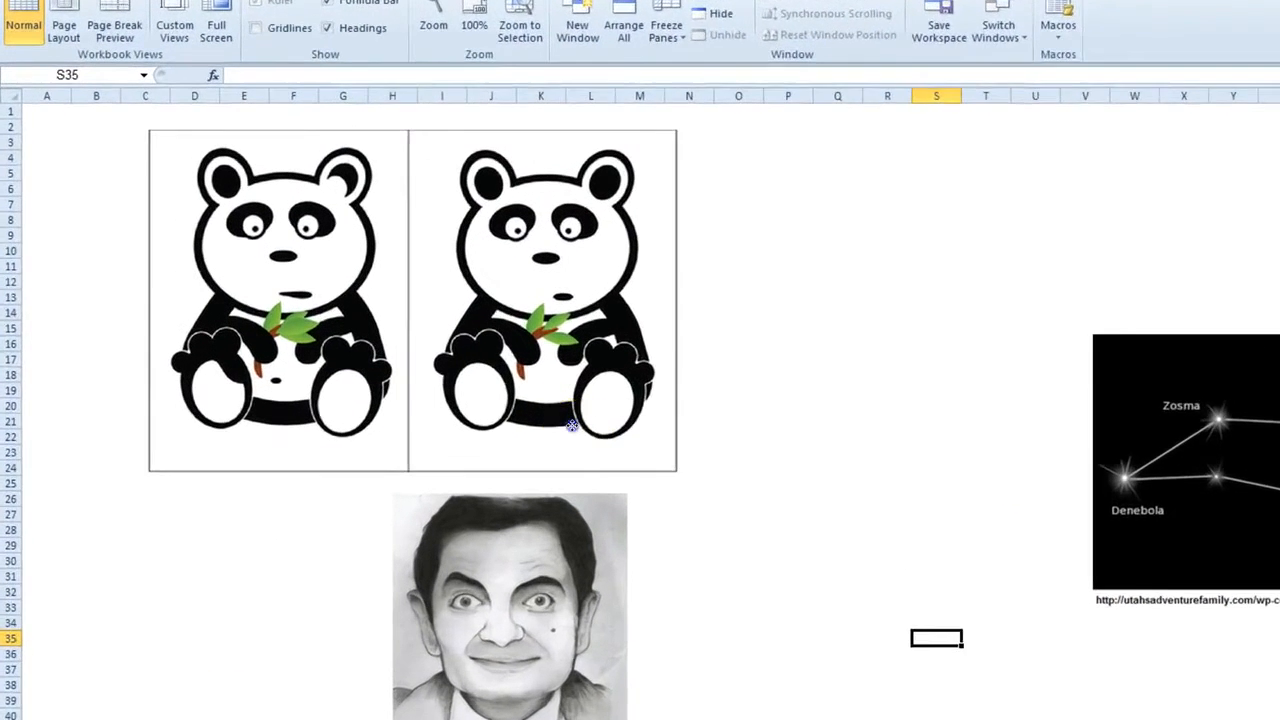
Move the panda picture down to about row 32 and the Leo constellation picture to about cell B4.
click(578, 429)
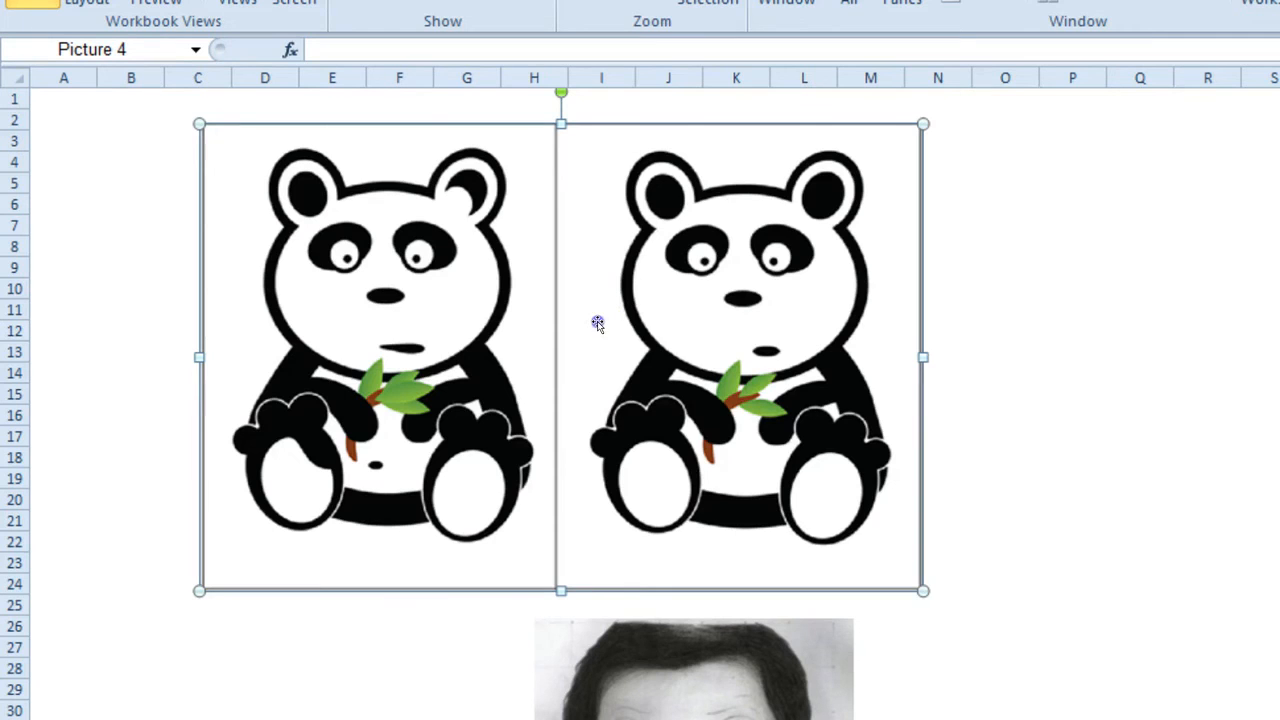
drag(597, 323, 452, 428)
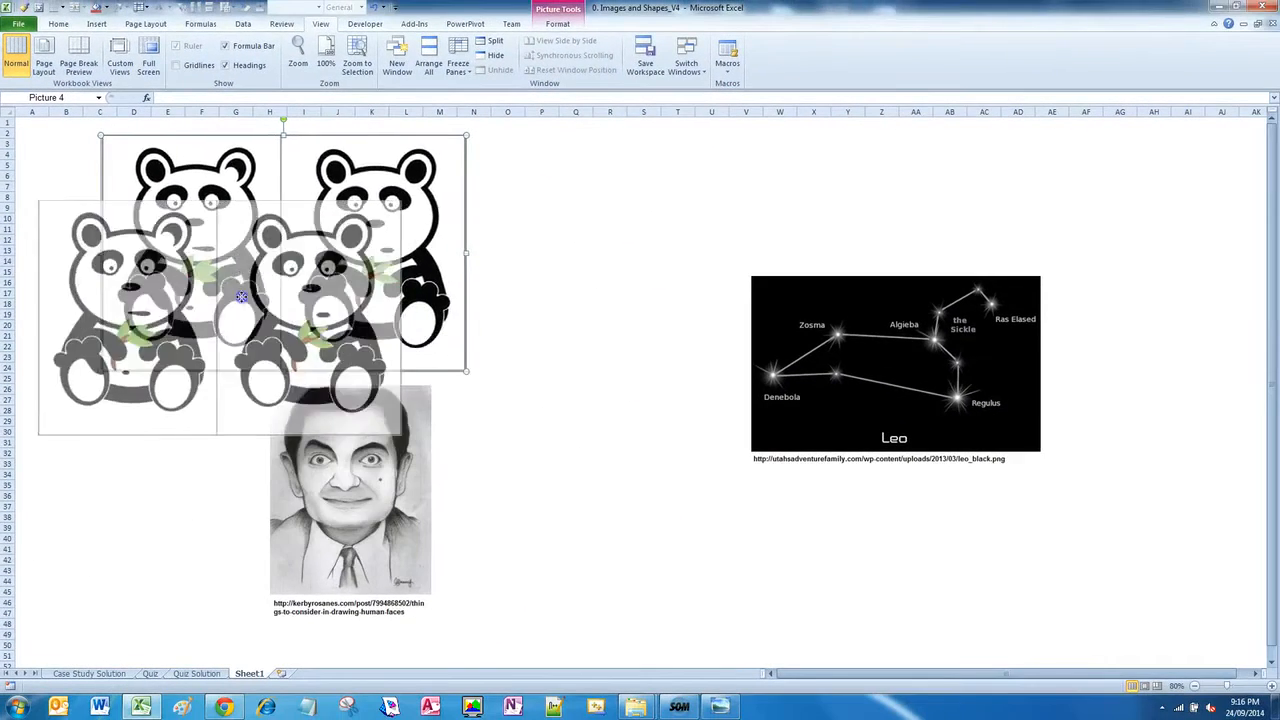
drag(241, 297, 307, 556)
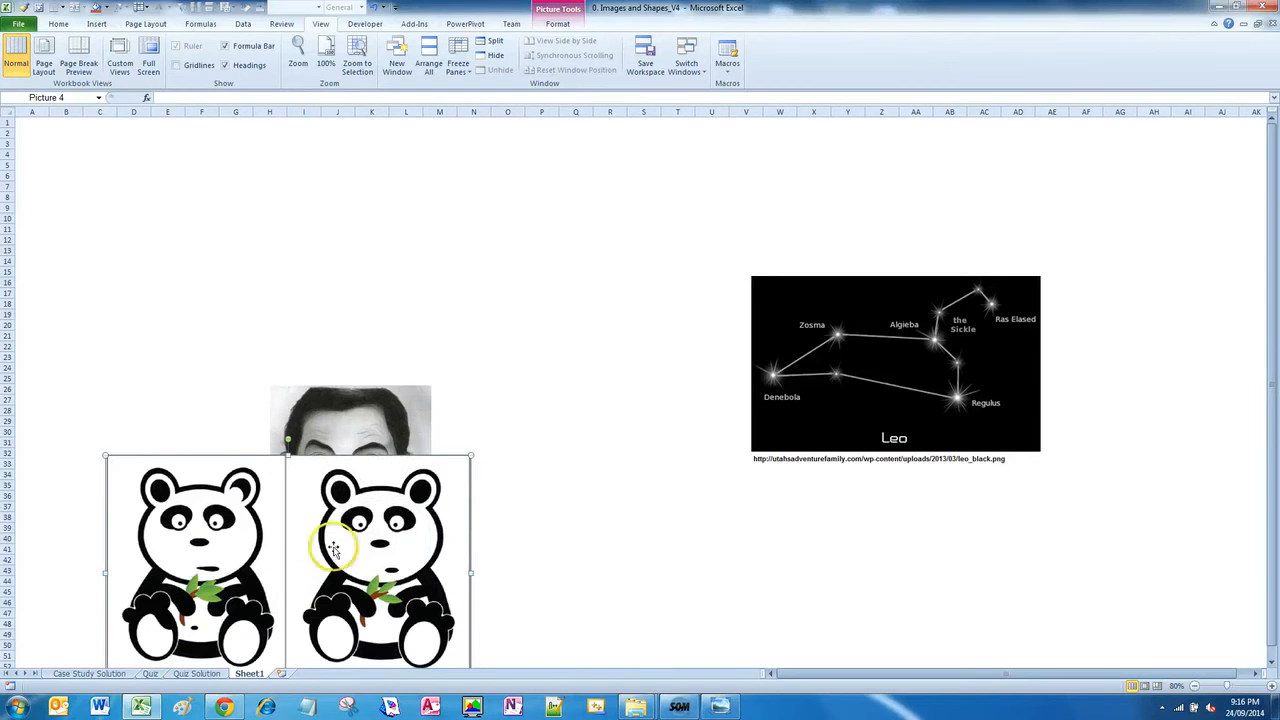
click(857, 367)
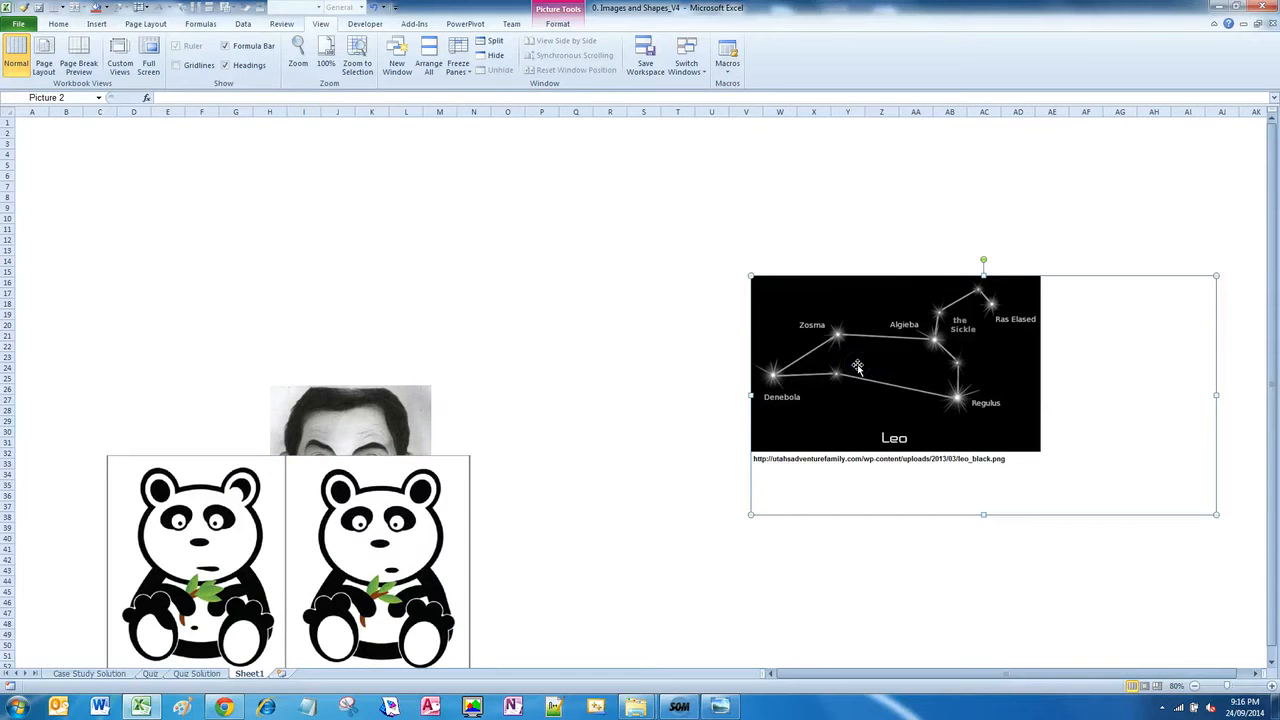
drag(797, 360, 158, 239)
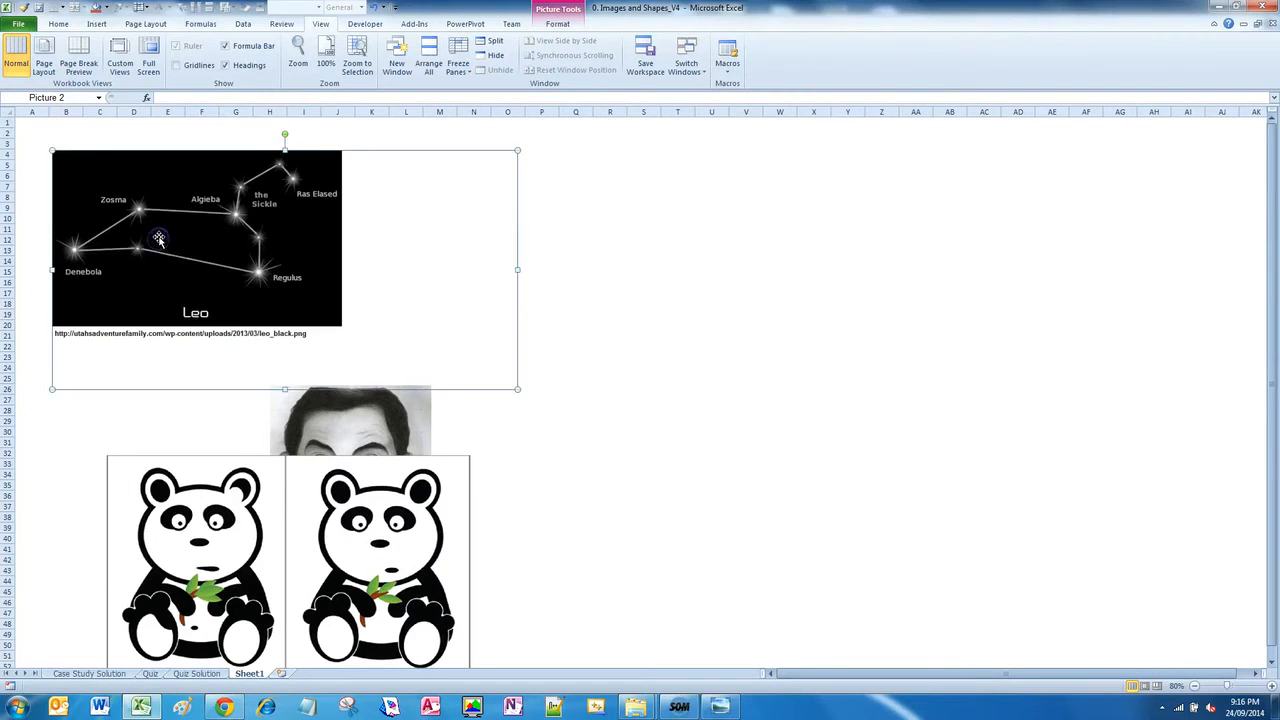
Move the portrait drawing to start near cell O3 and shift the panda picture to start near cell F30.
click(388, 418)
drag(388, 417, 618, 174)
drag(406, 566, 501, 541)
click(707, 530)
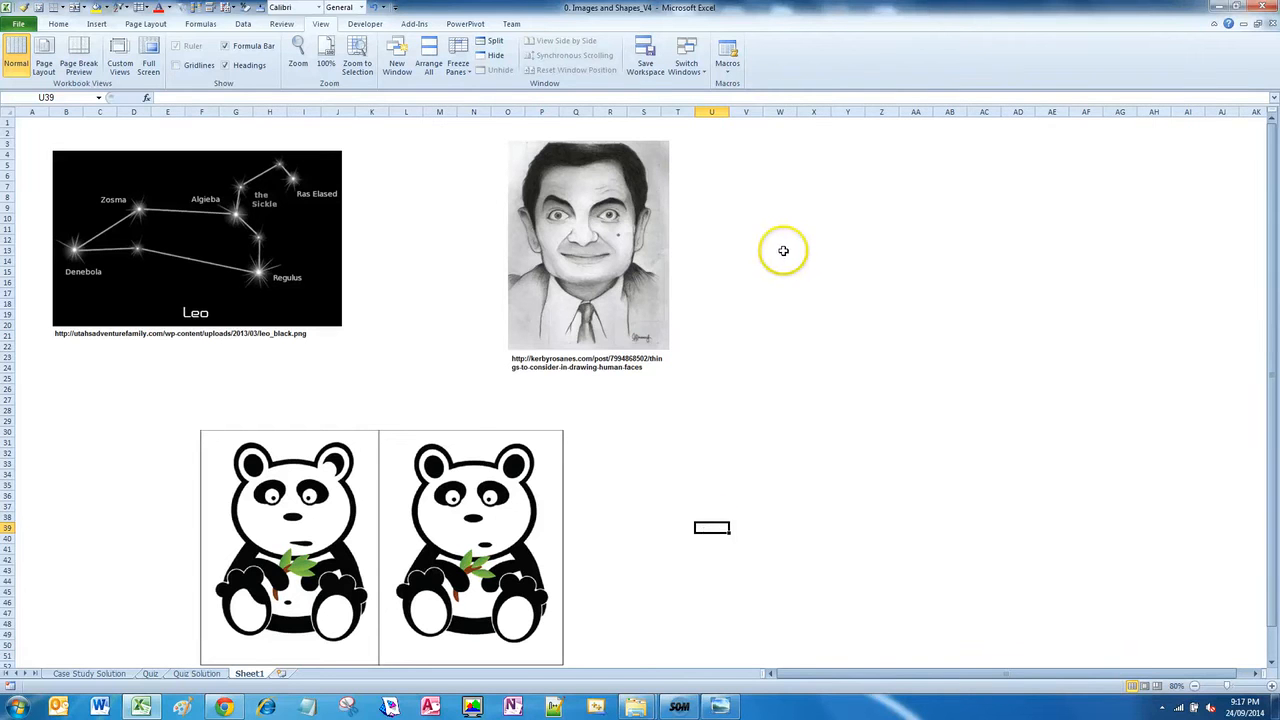
key(alt+d)
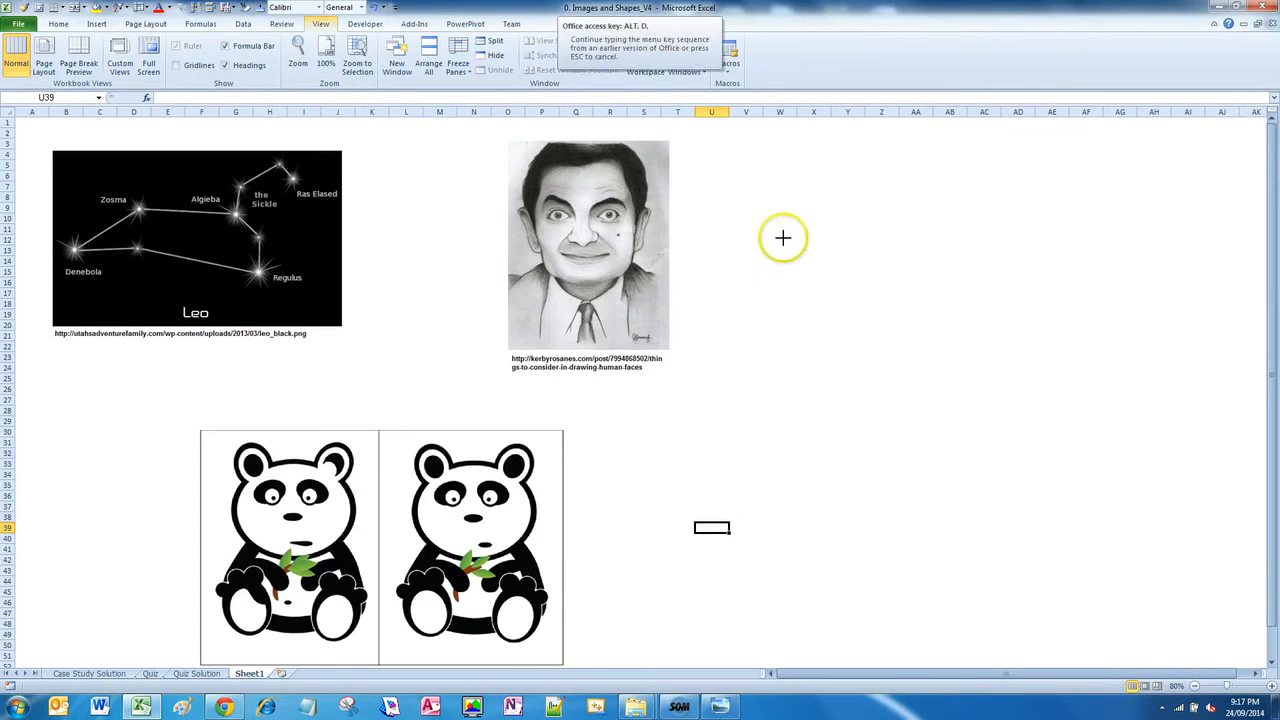
mouse_move(771, 191)
mouse_down()
mouse_move(754, 580)
mouse_move(1089, 583)
mouse_move(1055, 182)
mouse_move(771, 190)
mouse_up()
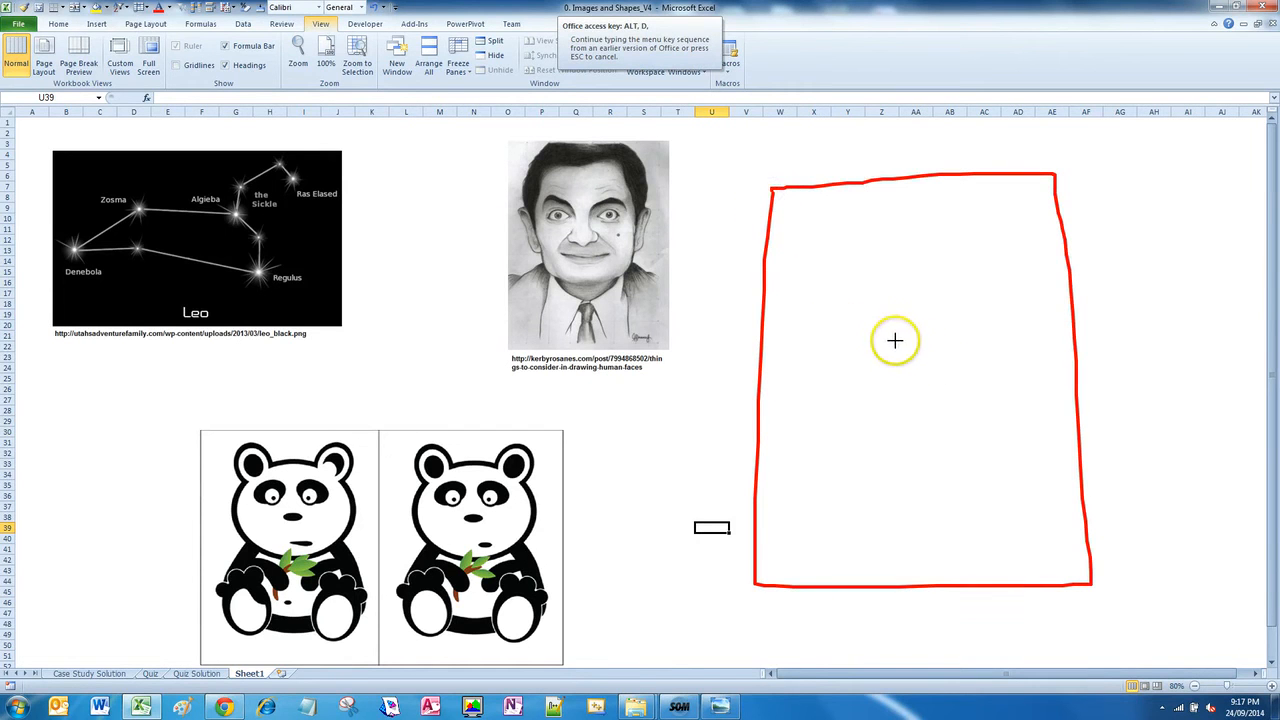
mouse_move(910, 325)
mouse_down()
mouse_move(882, 377)
mouse_move(926, 377)
mouse_move(908, 325)
mouse_up()
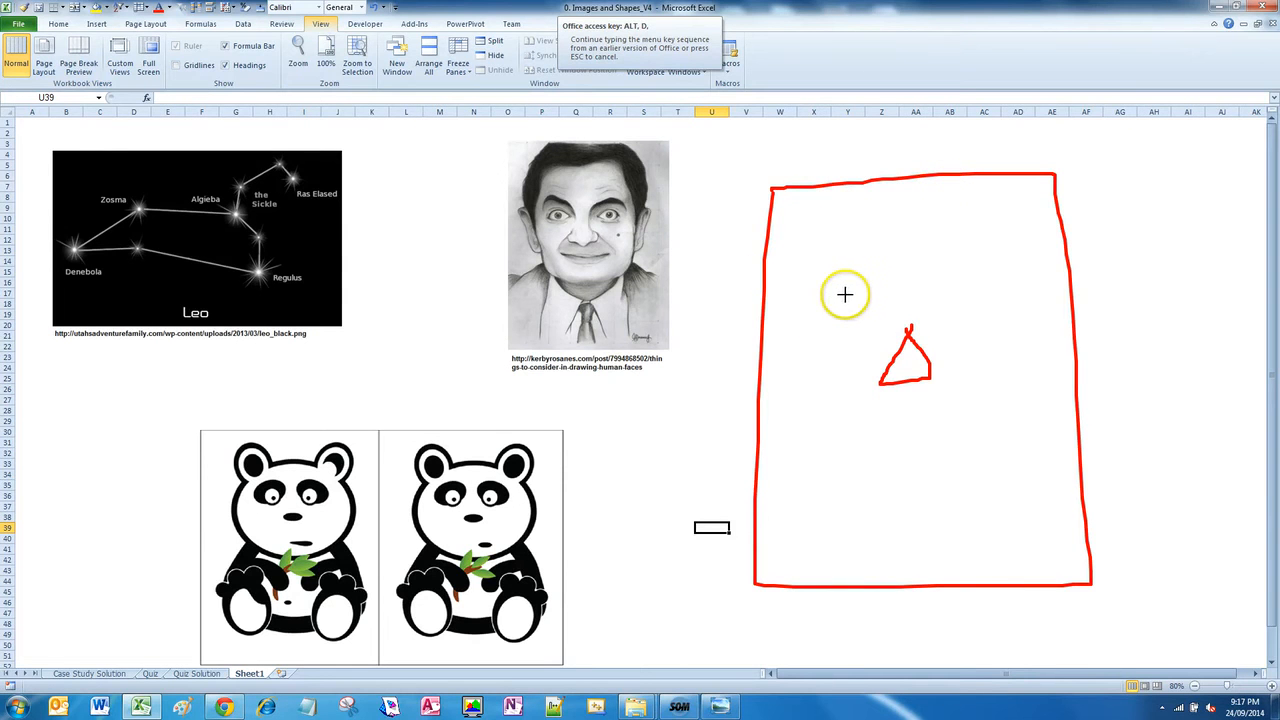
mouse_move(844, 332)
mouse_down()
mouse_move(838, 400)
mouse_move(887, 410)
mouse_move(963, 377)
mouse_move(951, 314)
mouse_move(913, 289)
mouse_move(867, 294)
mouse_up()
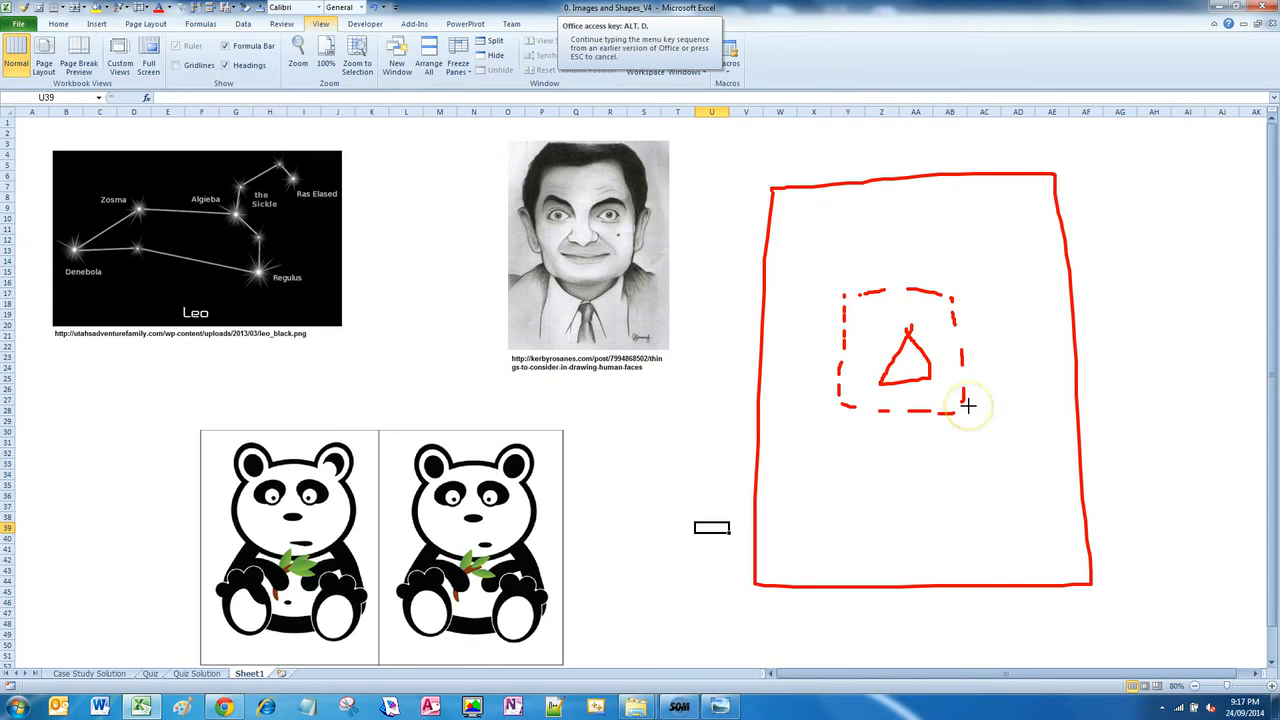
key(Escape)
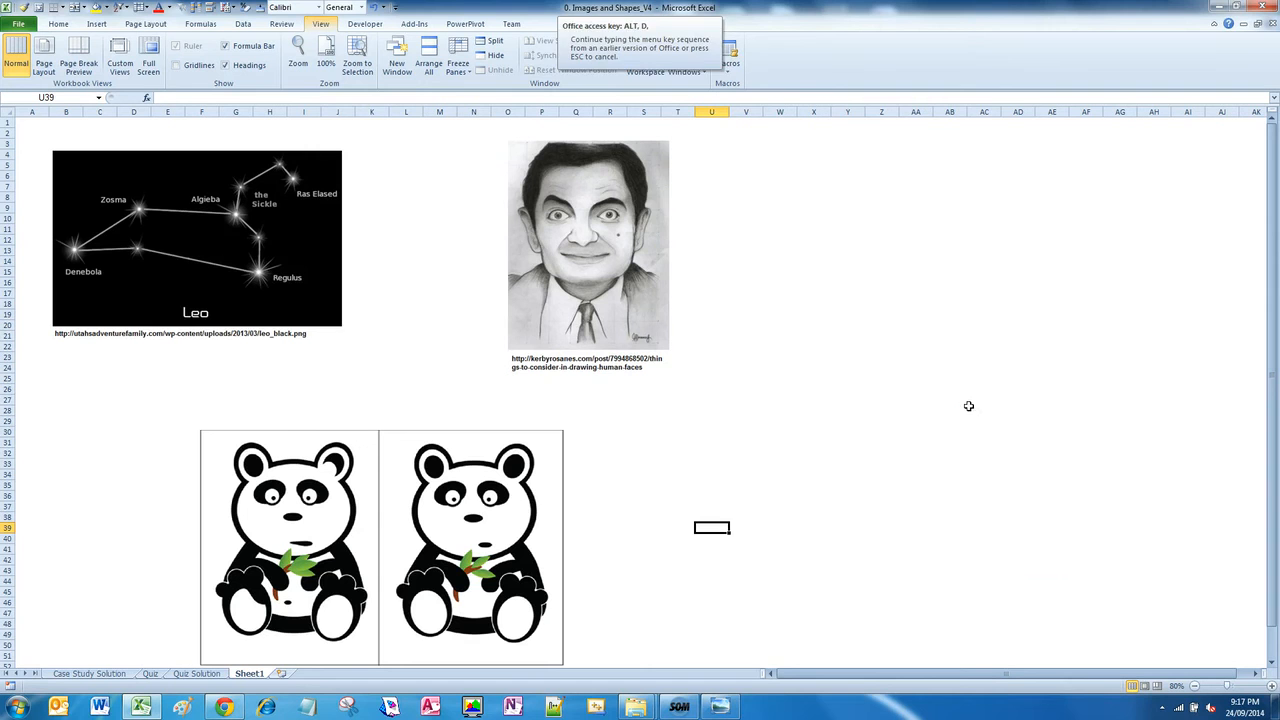
Move the Leo constellation picture up to start at cell A1 and keep it selected.
click(283, 285)
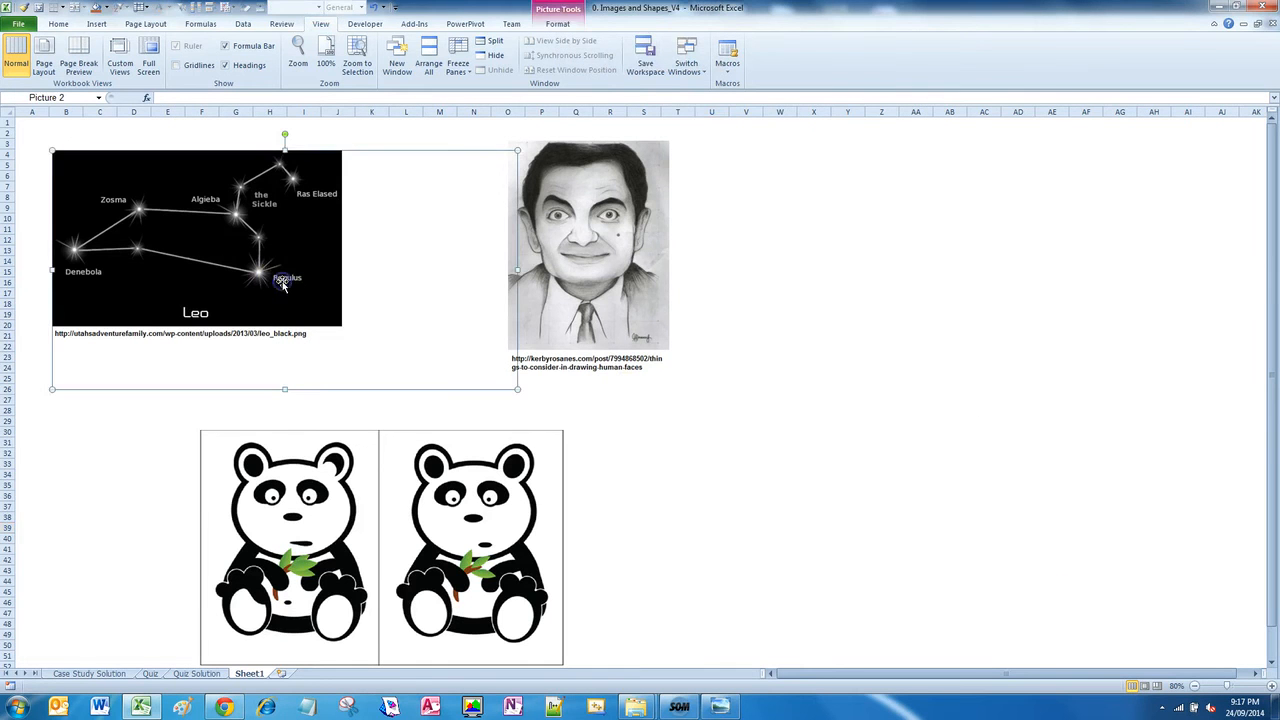
drag(275, 274, 251, 248)
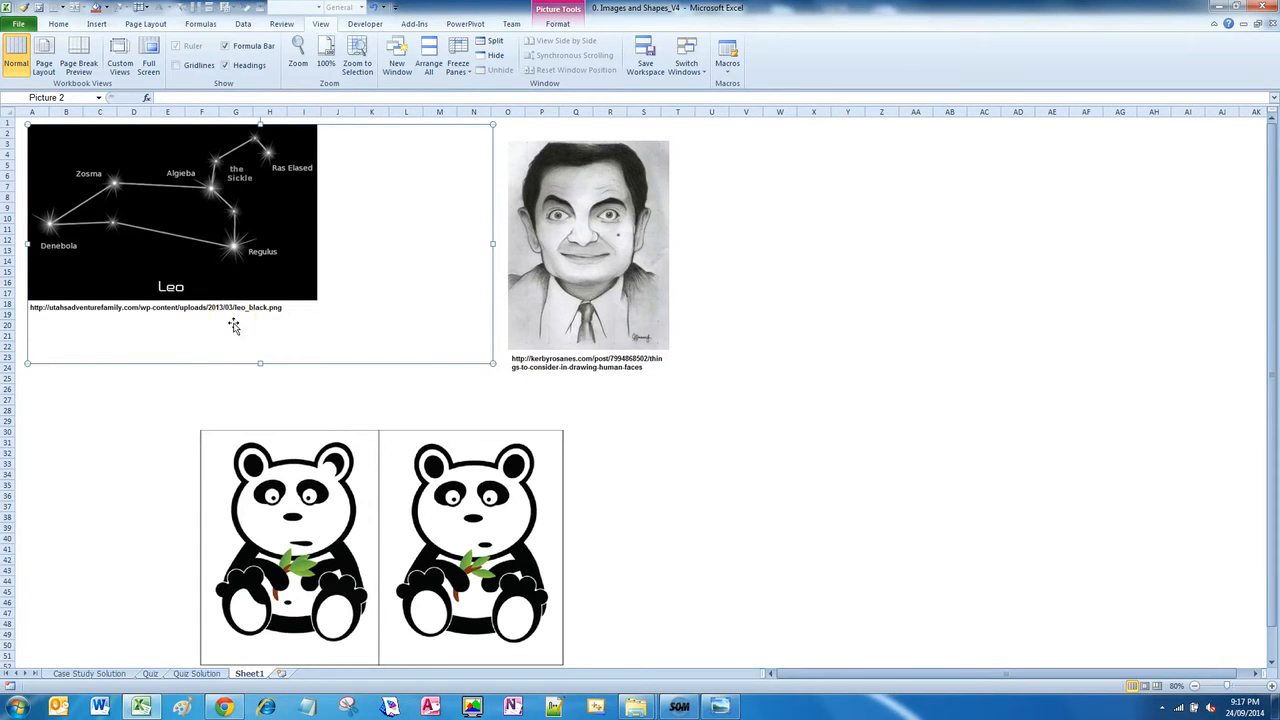
click(224, 421)
click(265, 270)
Crop the Leo picture to remove the empty area beneath its URL caption and beside the black image.
click(557, 23)
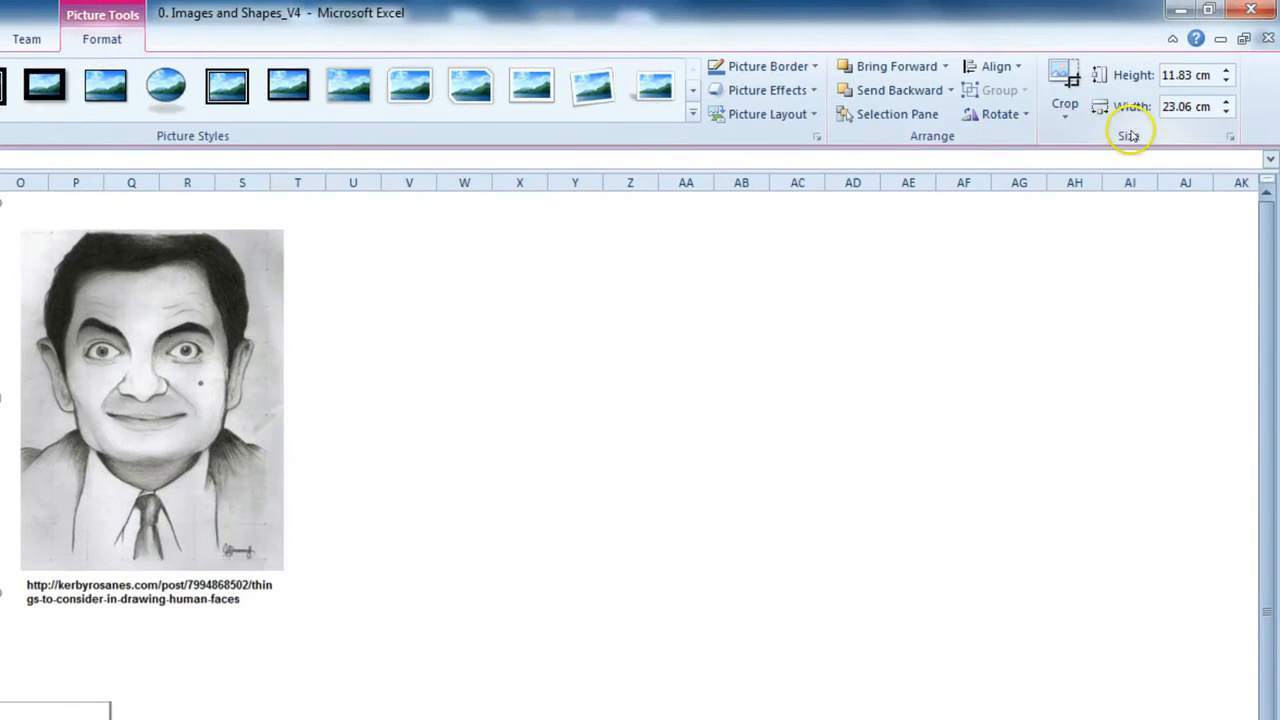
click(1065, 78)
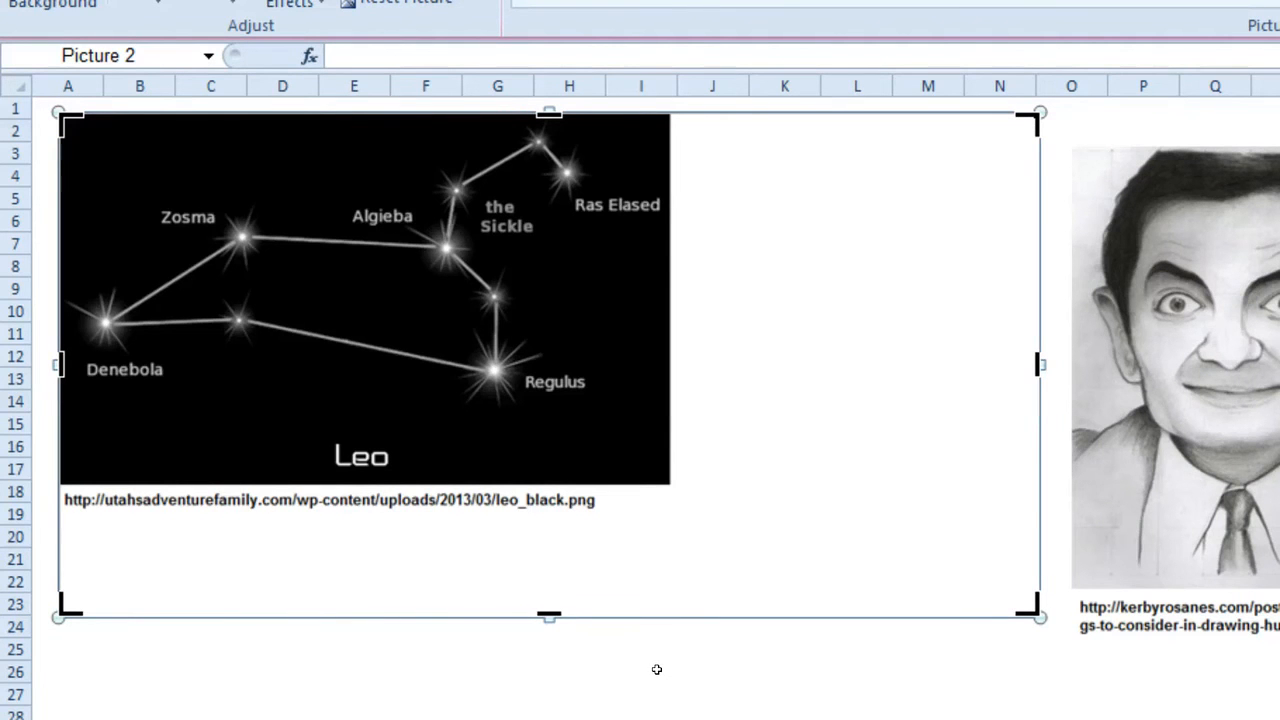
drag(558, 610, 551, 513)
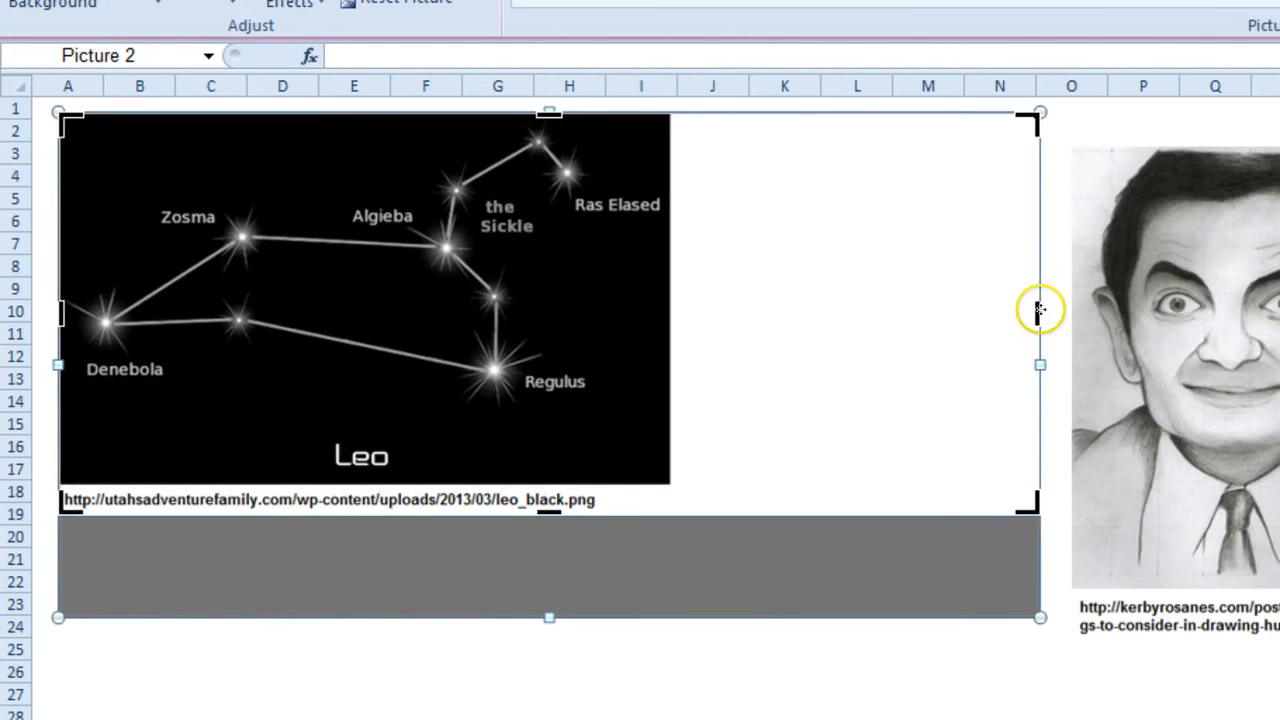
drag(1038, 310, 664, 333)
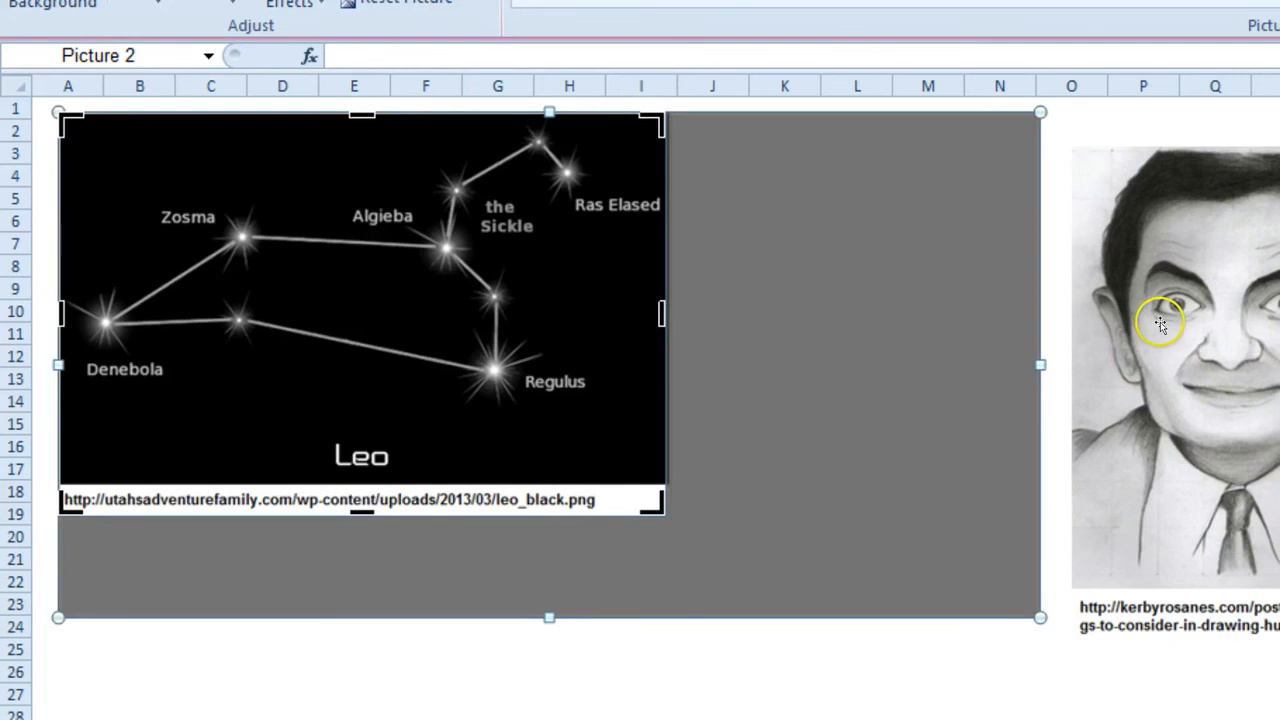
key(Escape)
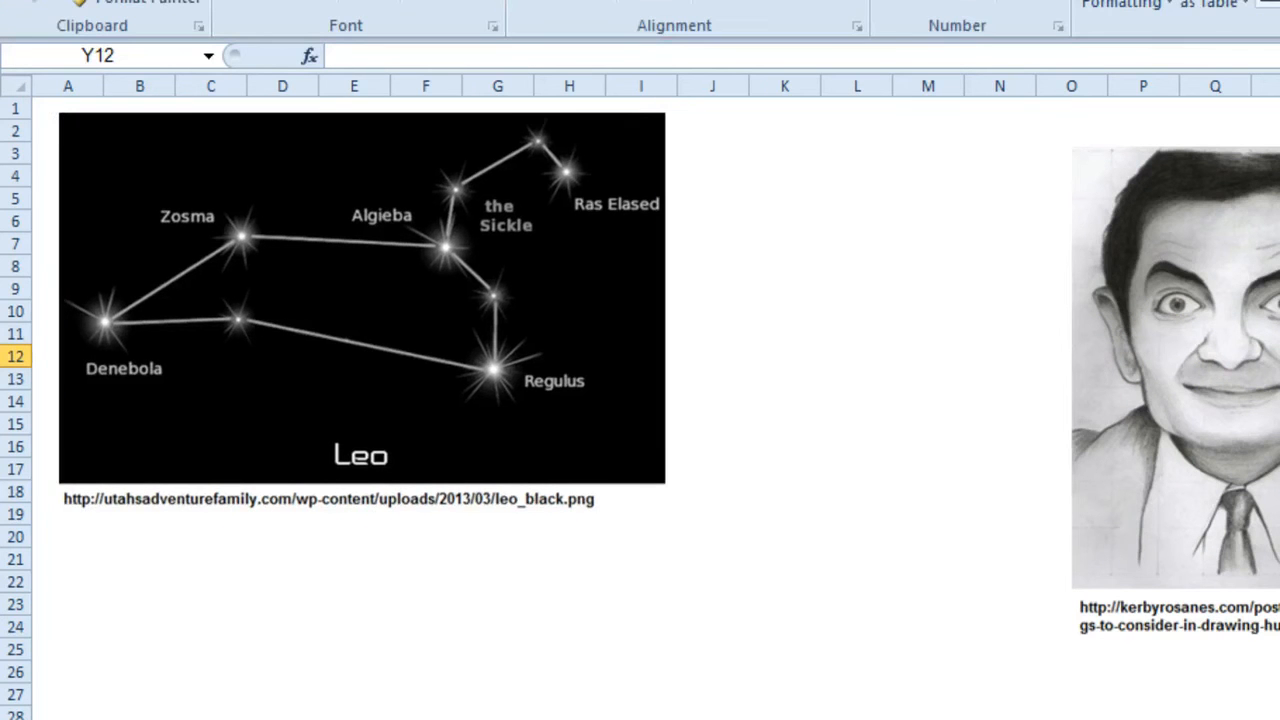
click(347, 345)
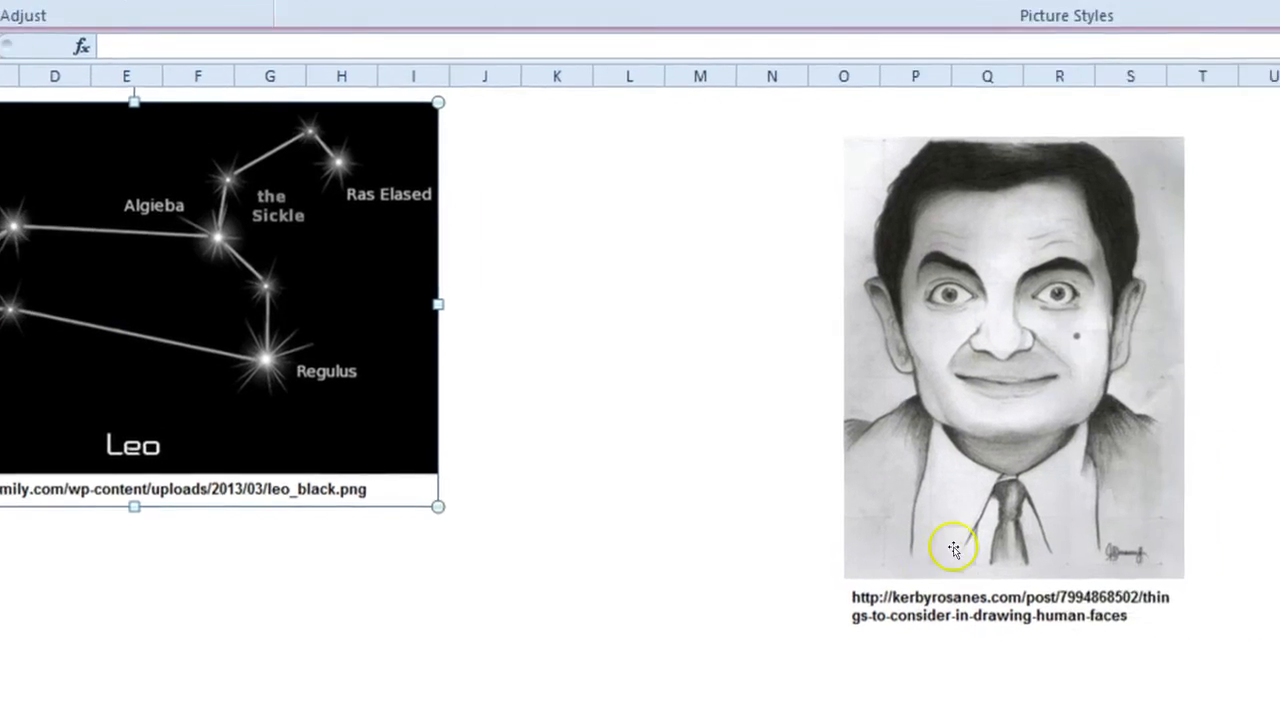
Try cropping the portrait drawing from its lower edge up to the shirt collar, and undo the crop.
click(1192, 544)
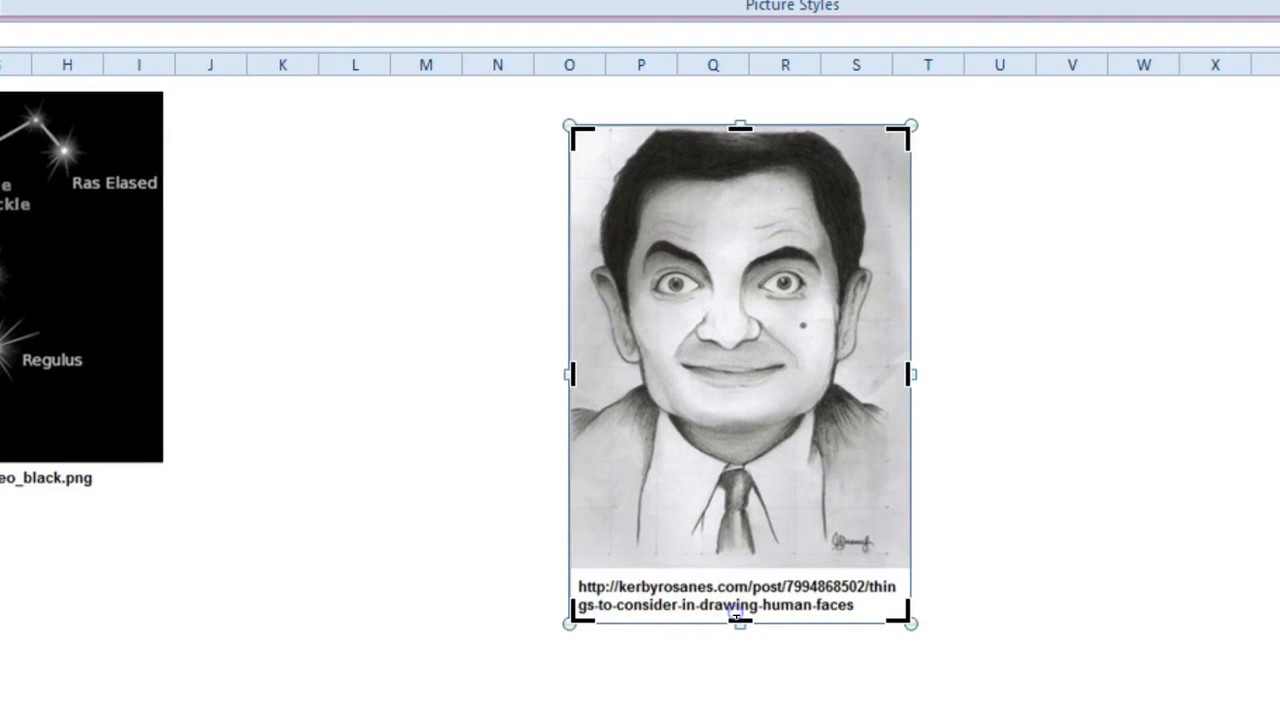
drag(742, 620, 740, 455)
click(1174, 443)
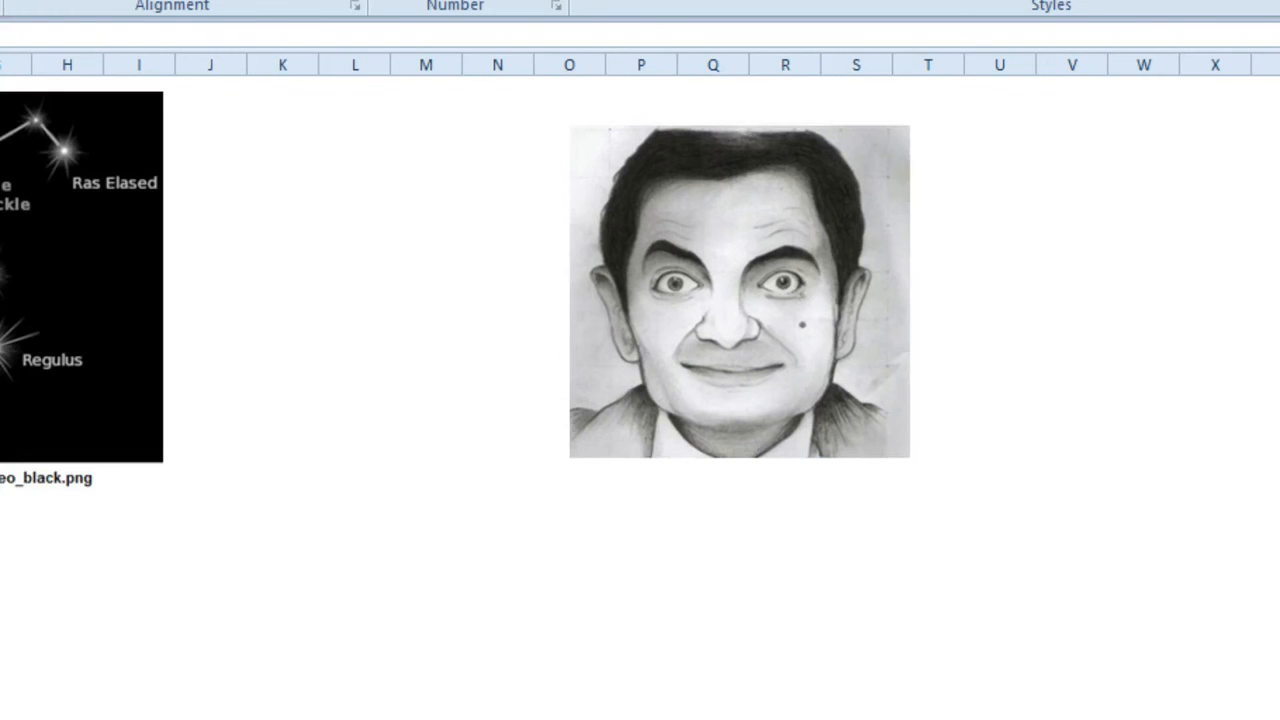
key(ctrl+z)
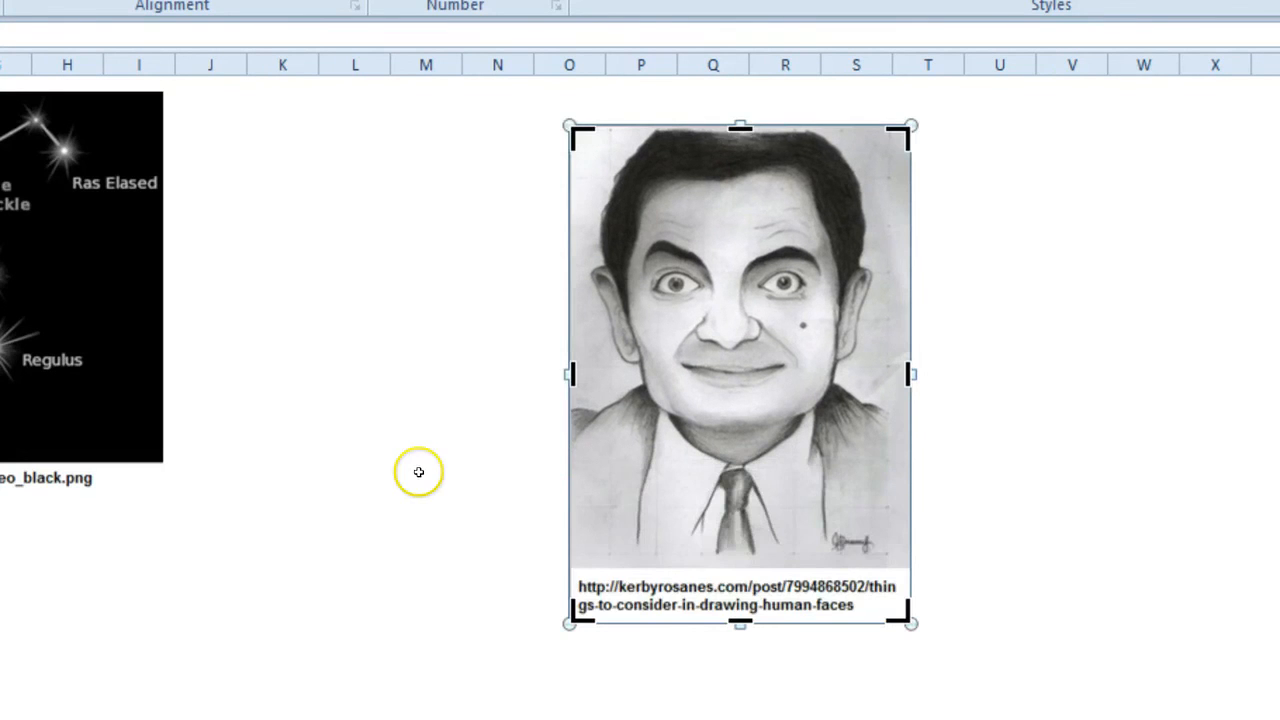
click(418, 471)
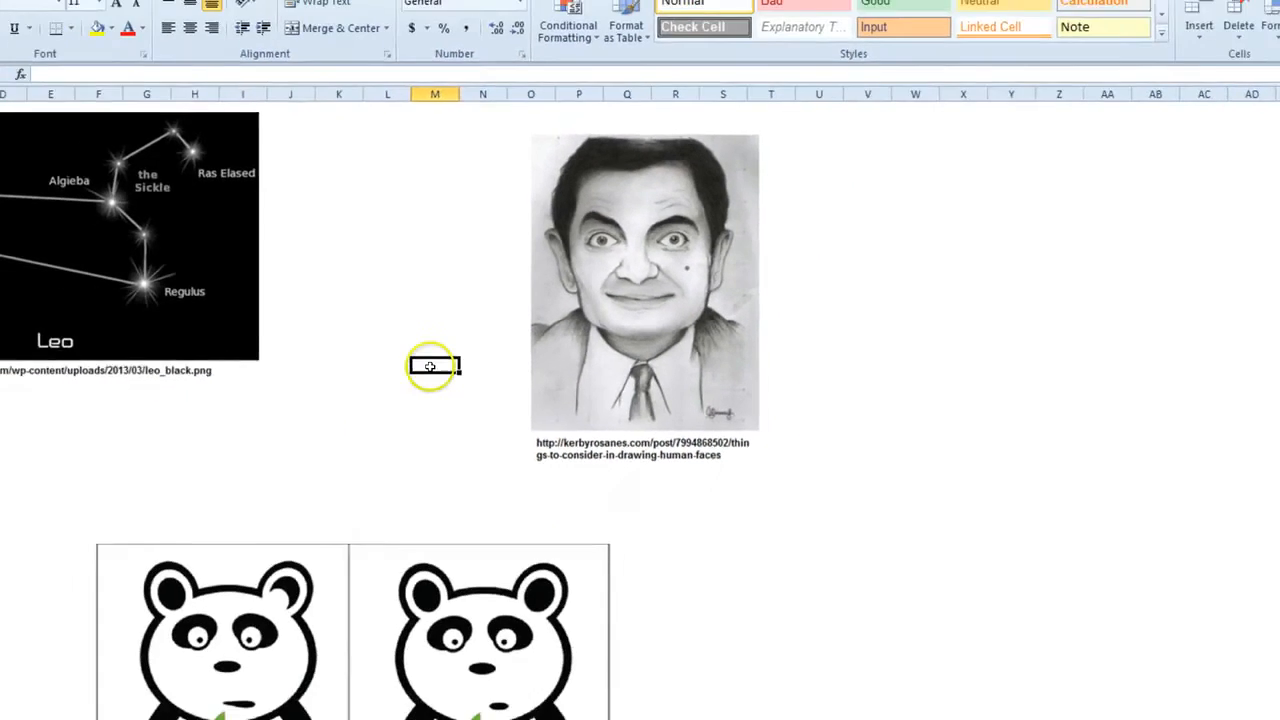
click(197, 342)
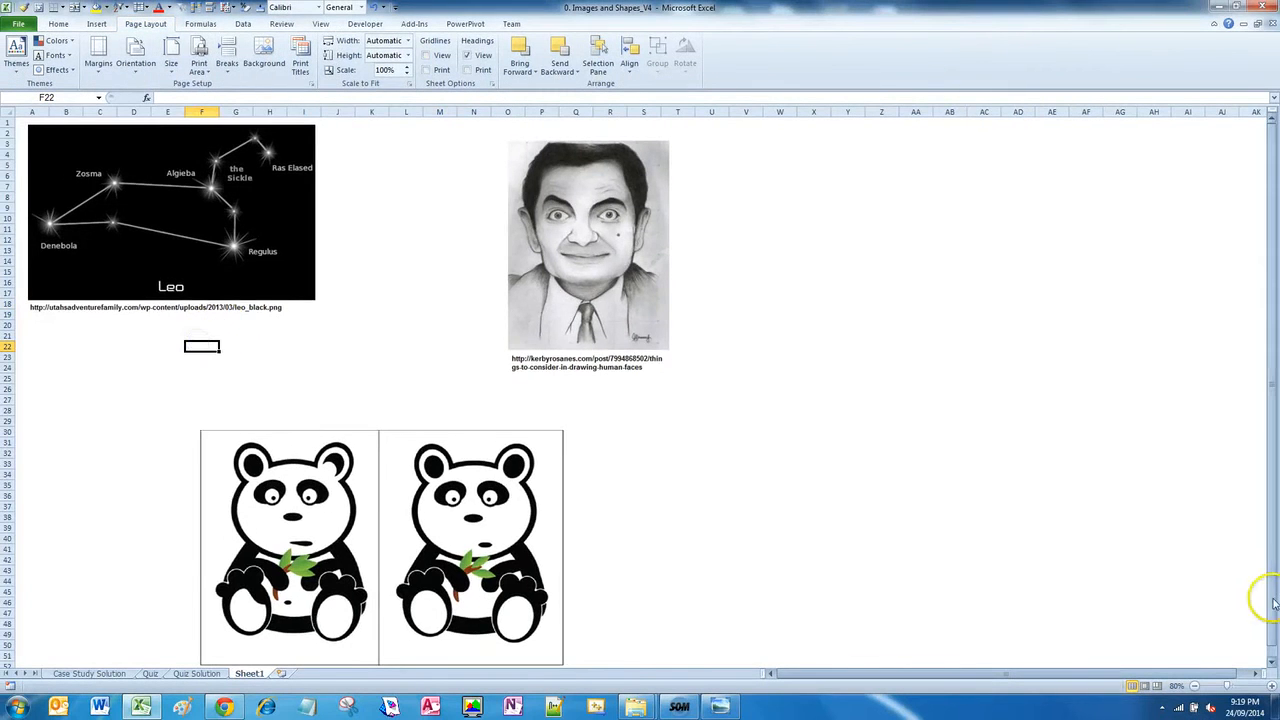
Move the panda picture further down the sheet to start near cell F46.
click(1270, 688)
click(1270, 688)
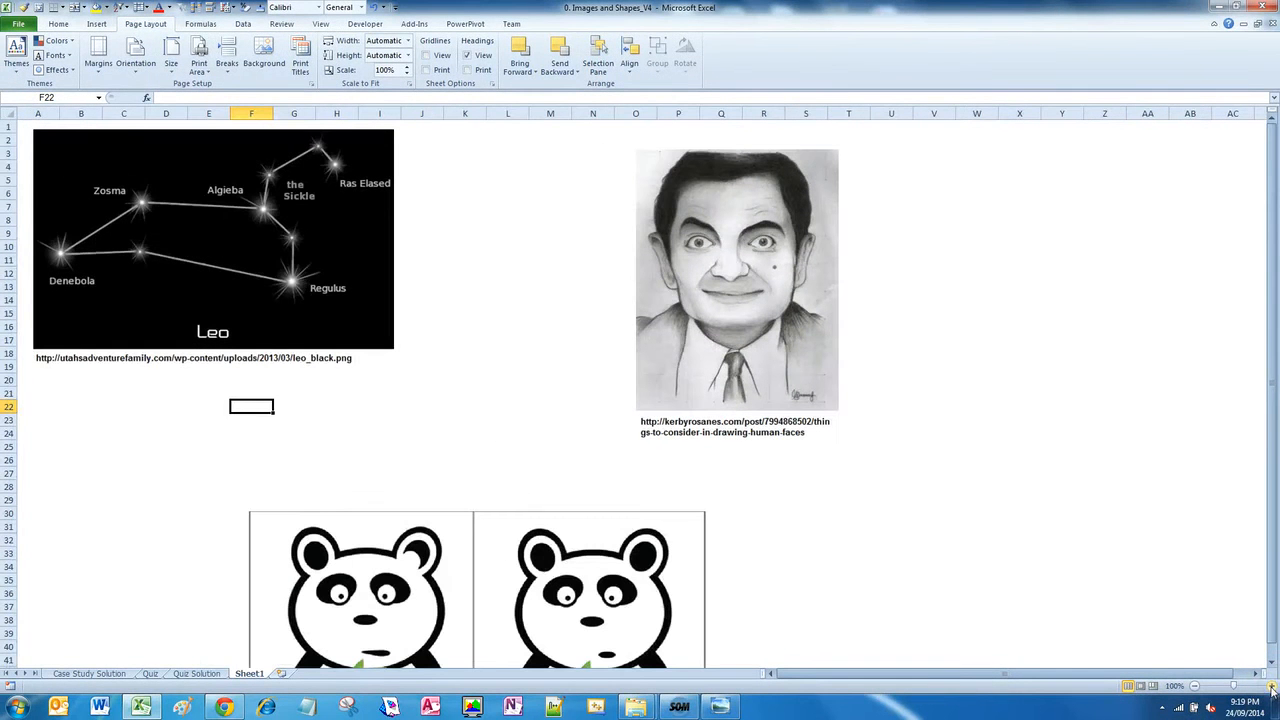
click(659, 537)
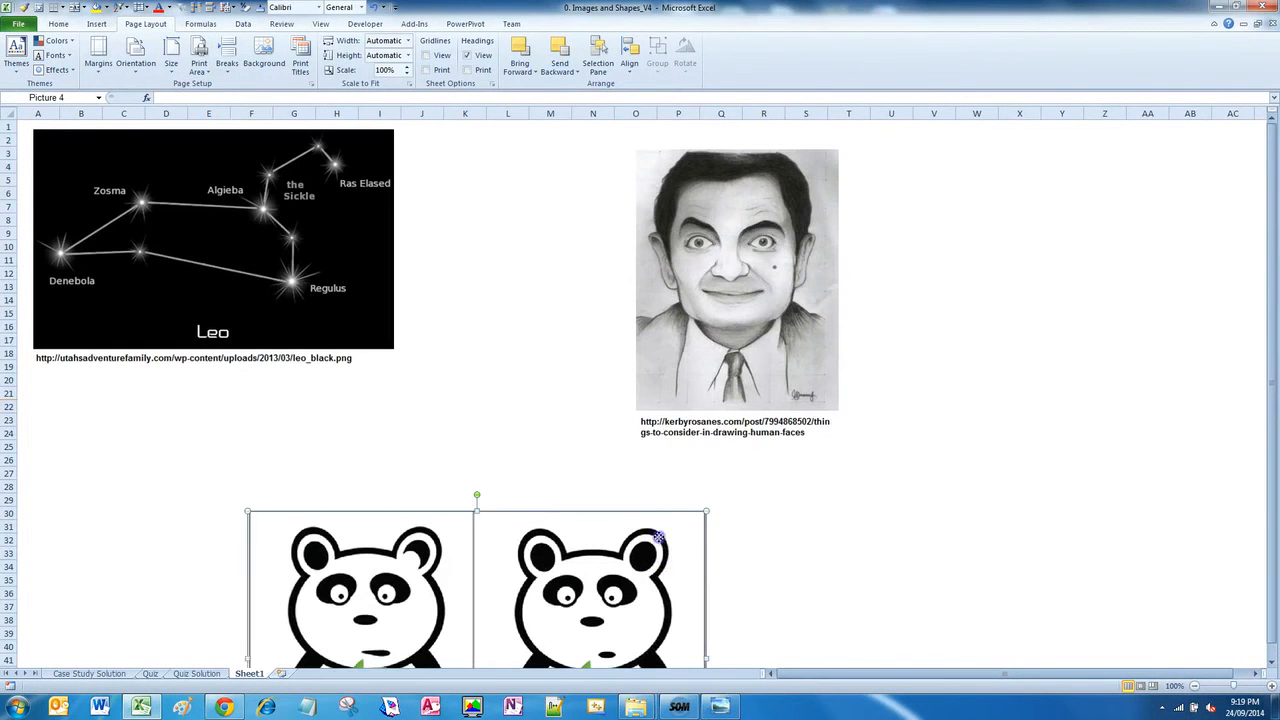
drag(659, 537, 648, 661)
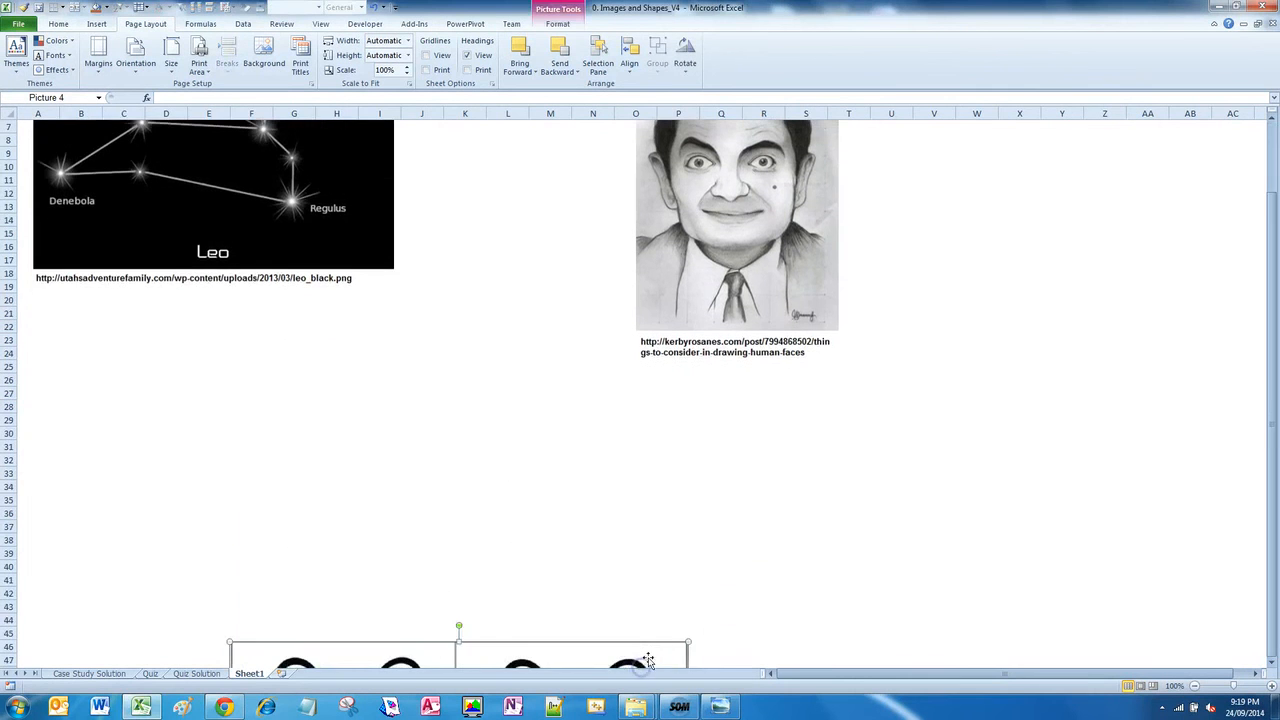
Shrink the portrait drawing proportionally to a thumbnail about one column wide at cell O3.
click(800, 290)
scroll(1276, 320, up, 2)
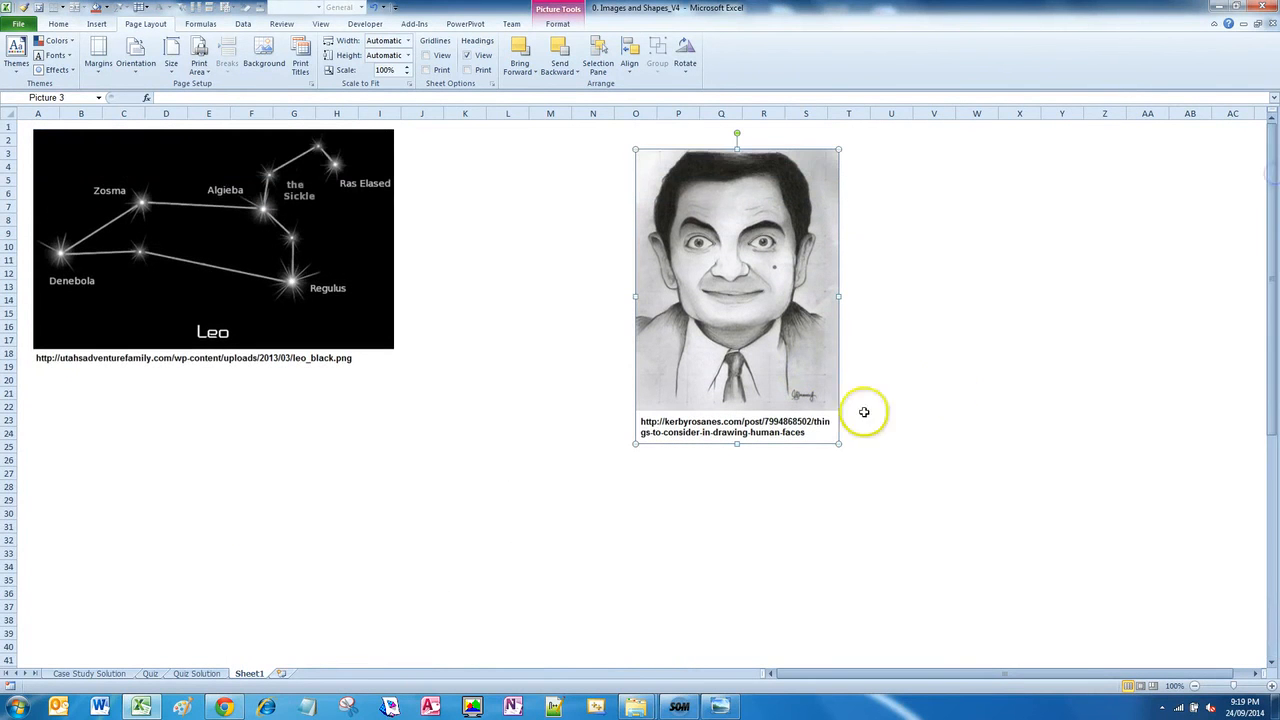
drag(838, 443, 667, 195)
click(983, 205)
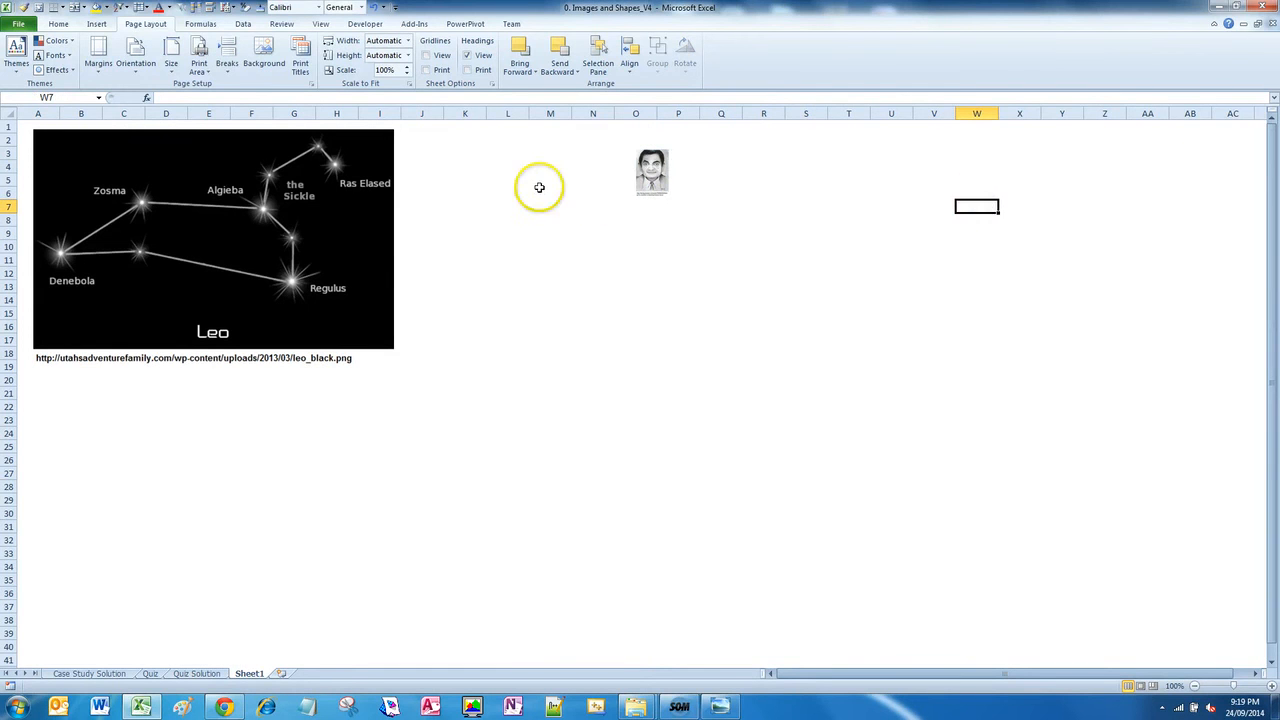
Enlarge the portrait drawing proportionally so it spans from column O to about column U.
click(653, 187)
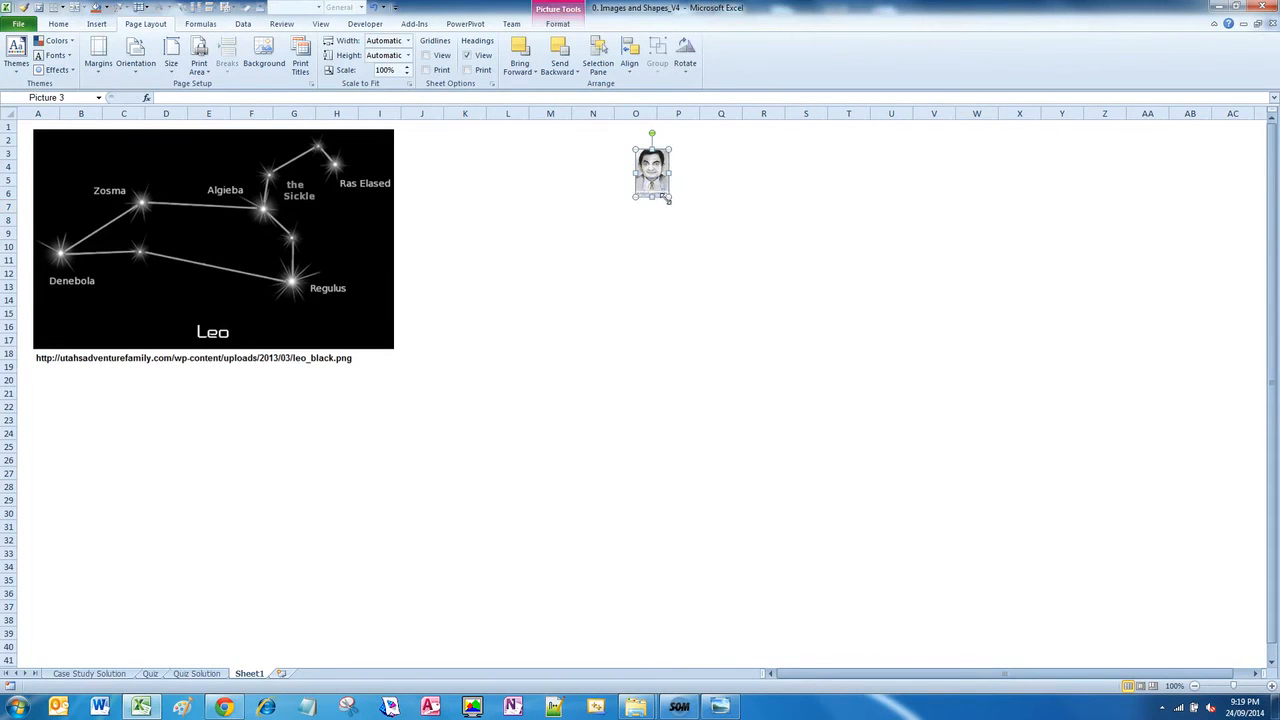
drag(667, 198, 882, 429)
click(547, 433)
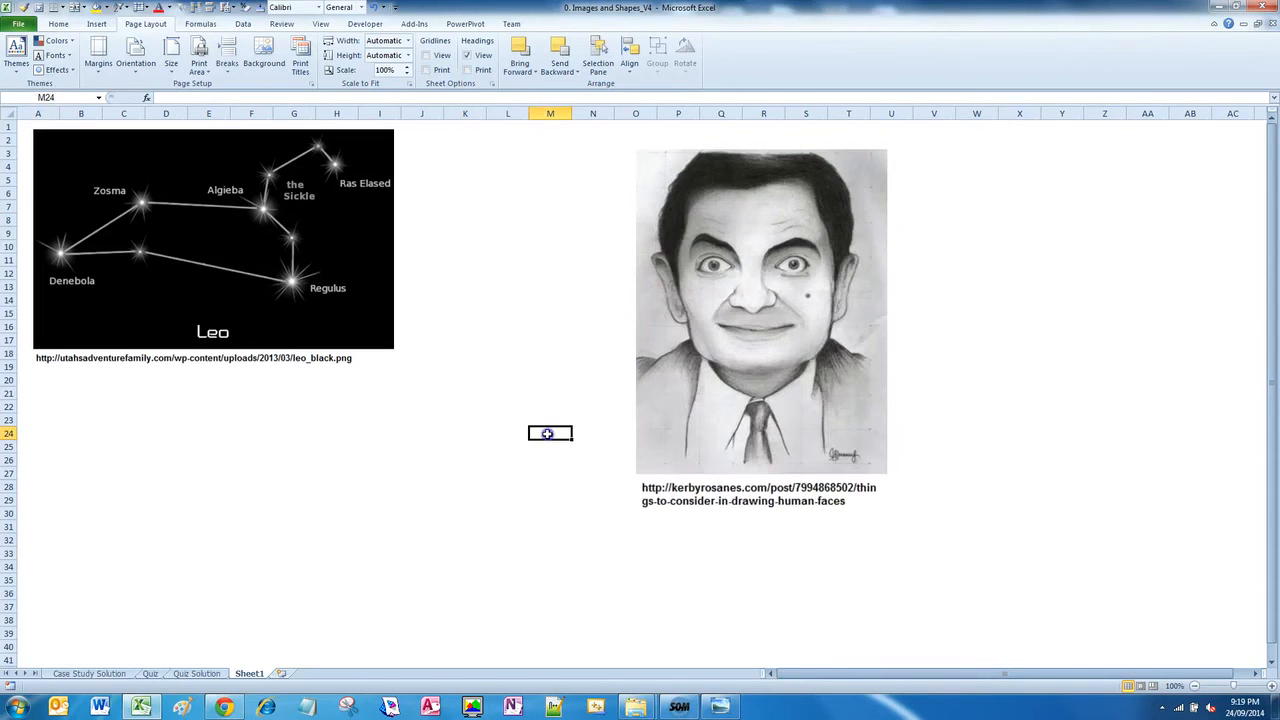
Enlarge the Leo constellation picture proportionally so it reaches to about column K and row 24.
click(259, 310)
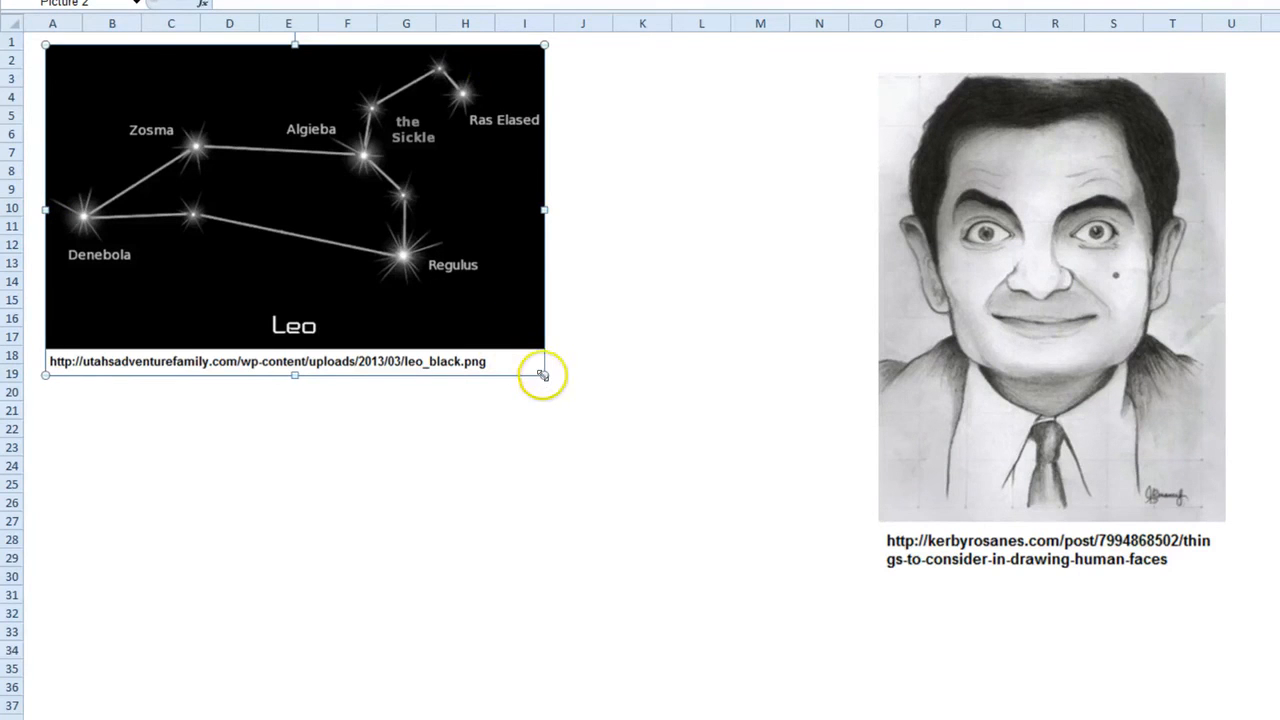
drag(545, 375, 403, 467)
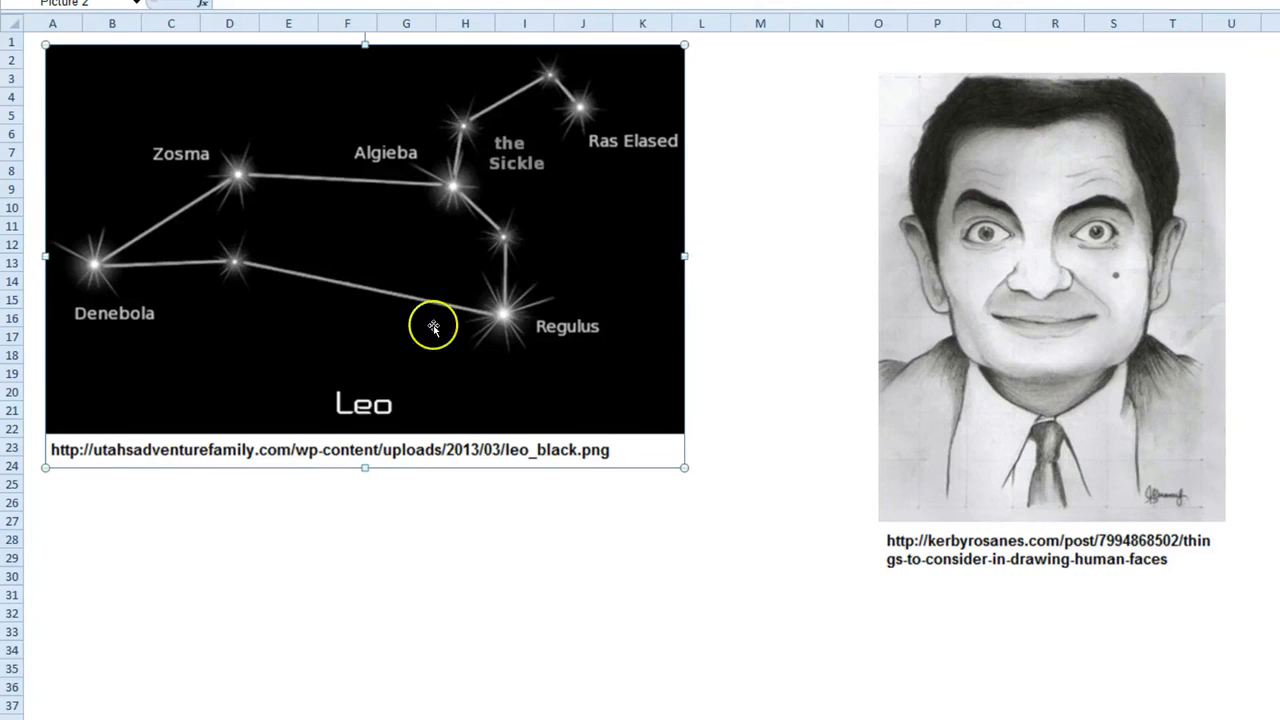
Try stretching the Leo picture vertically, undo the distortion, and enlarge it proportionally to about column M and row 26.
drag(366, 467, 362, 719)
key(ctrl+z)
drag(684, 467, 758, 513)
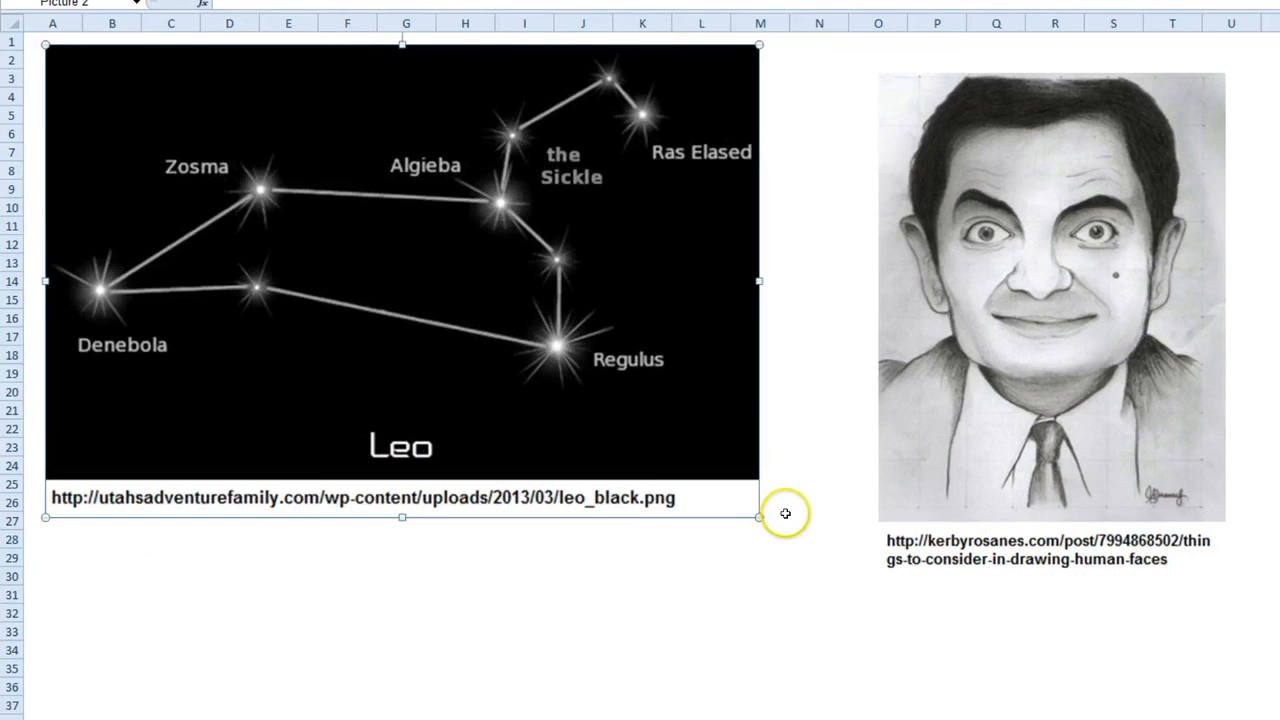
click(786, 513)
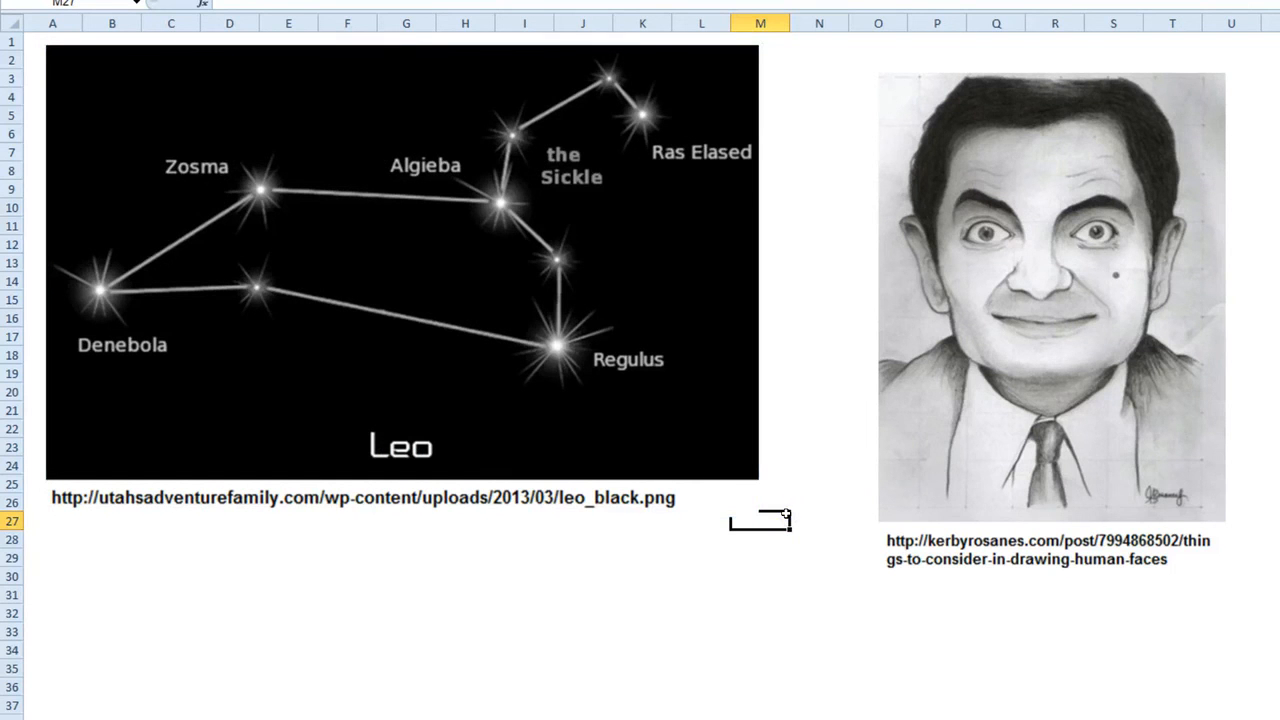
Move the Leo picture to start near cell C5 and the portrait drawing to start near cell Q5.
drag(645, 440, 710, 541)
drag(1060, 505, 1172, 540)
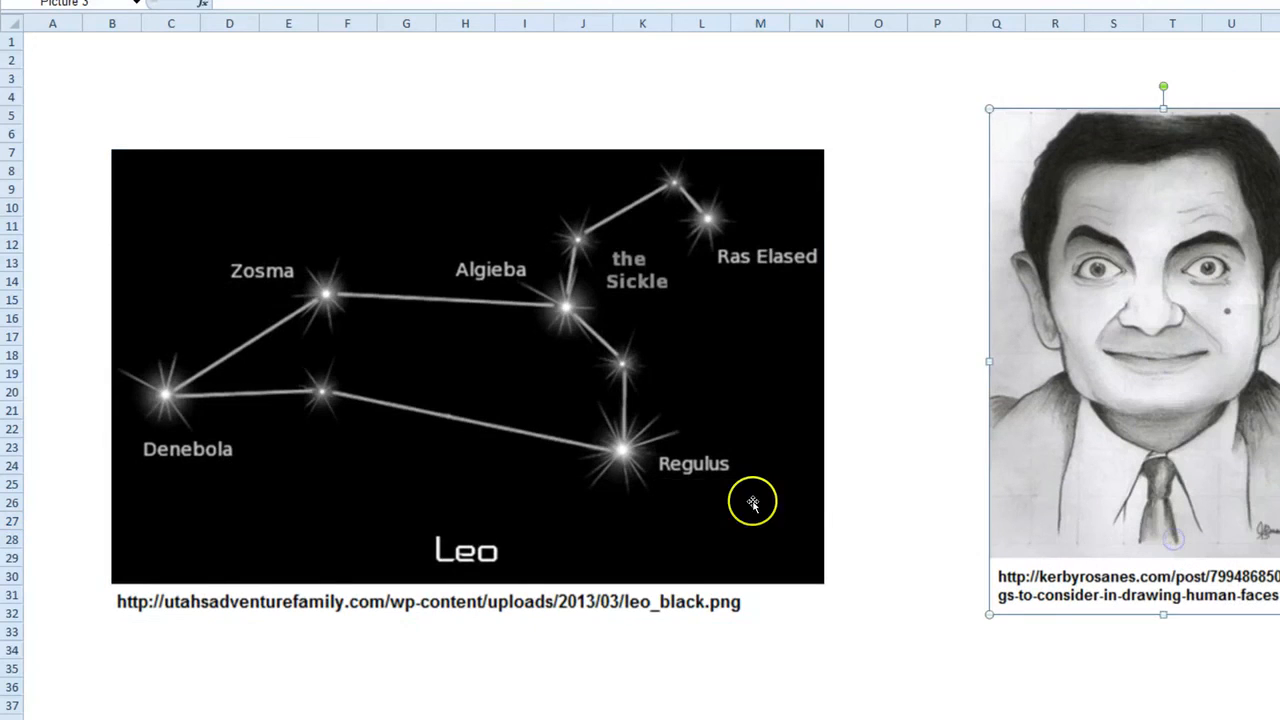
drag(752, 502, 799, 471)
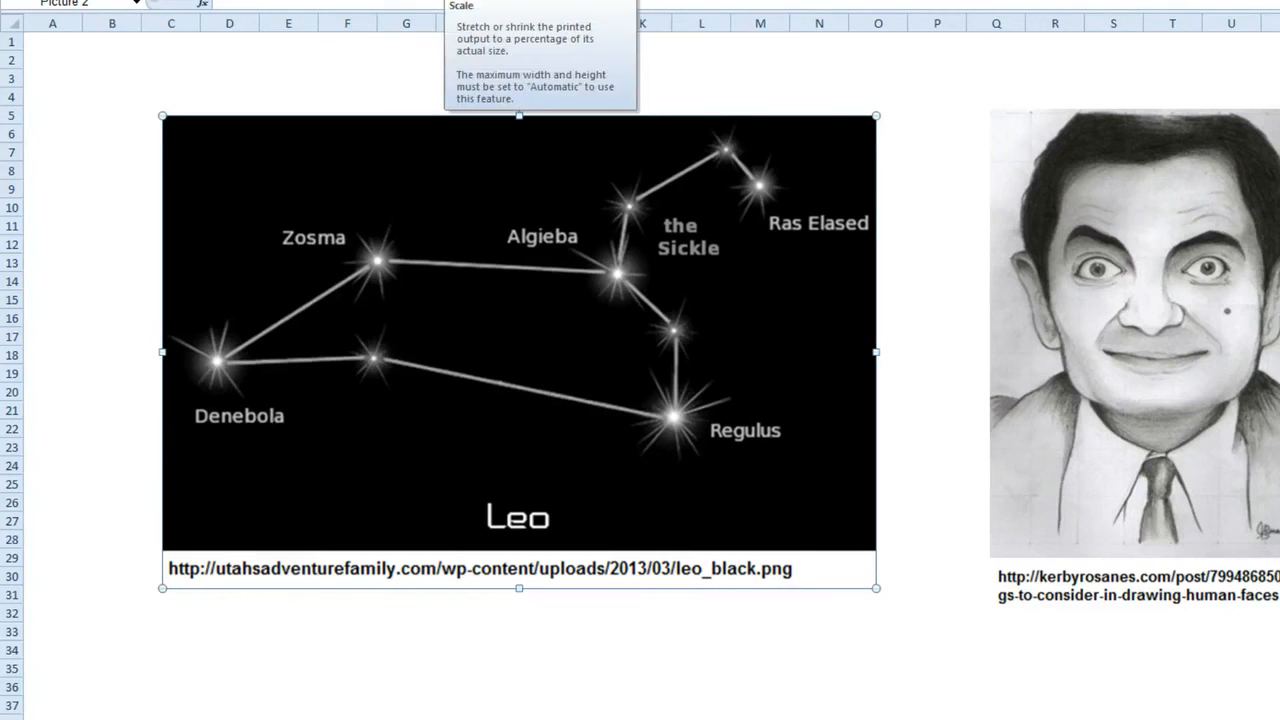
click(330, 58)
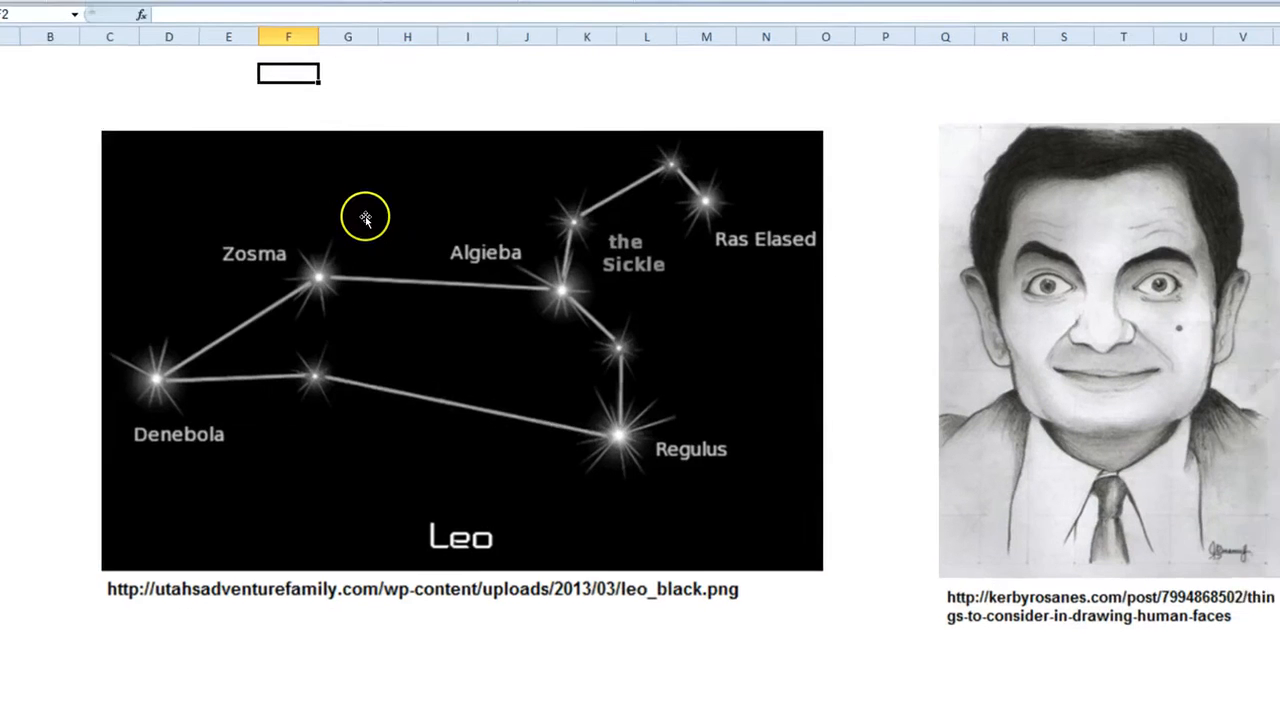
Examine the rotate and flip commands for the Leo picture and its size and rotation settings in the Format Picture dialog.
click(422, 204)
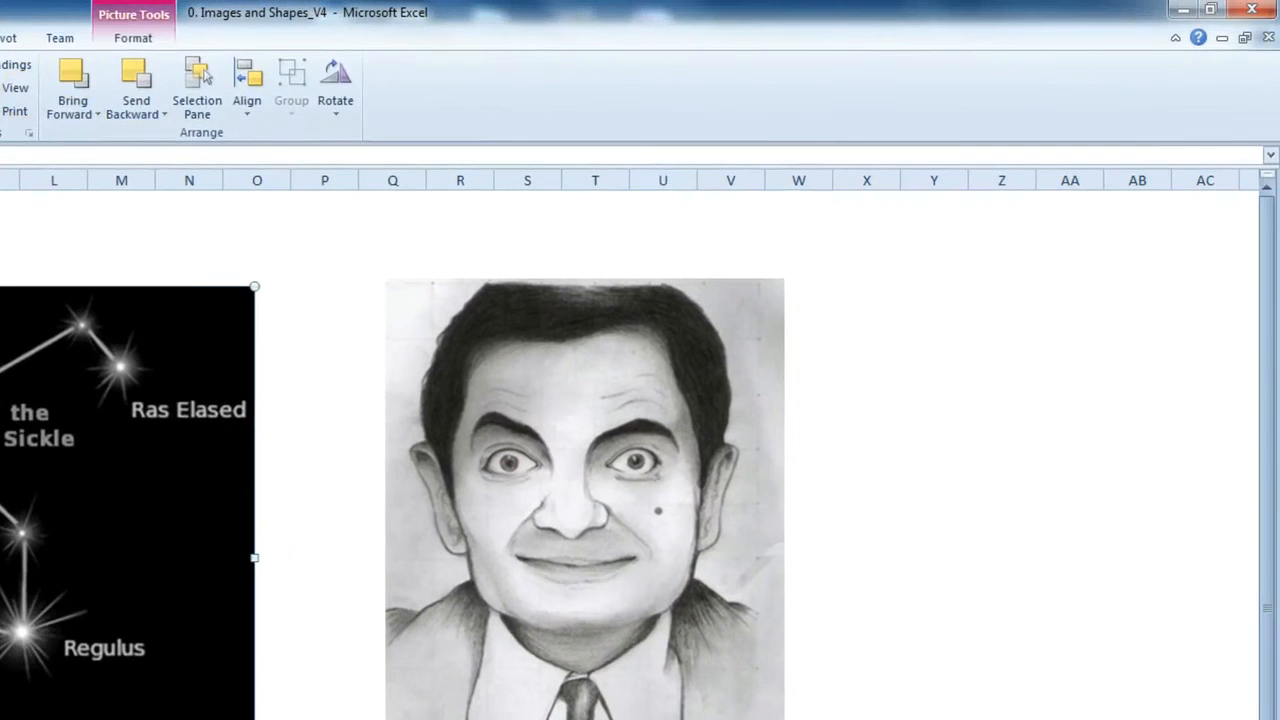
click(134, 39)
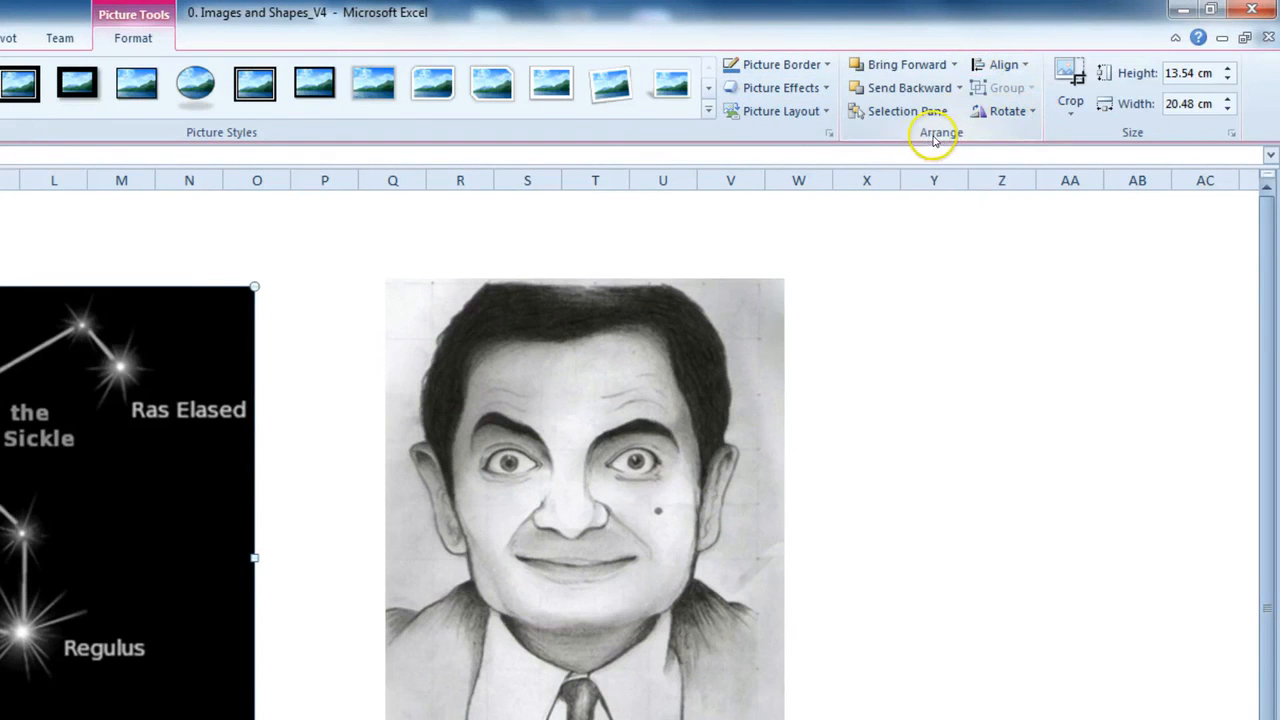
click(1011, 117)
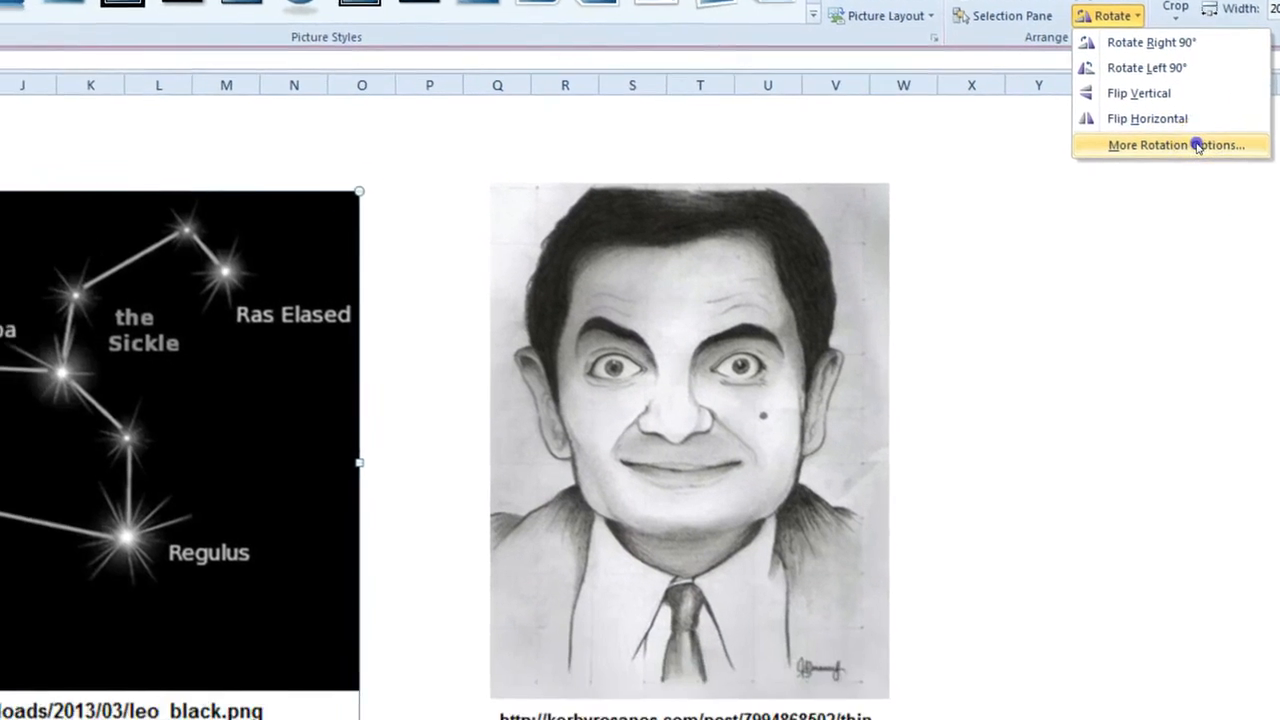
click(1071, 240)
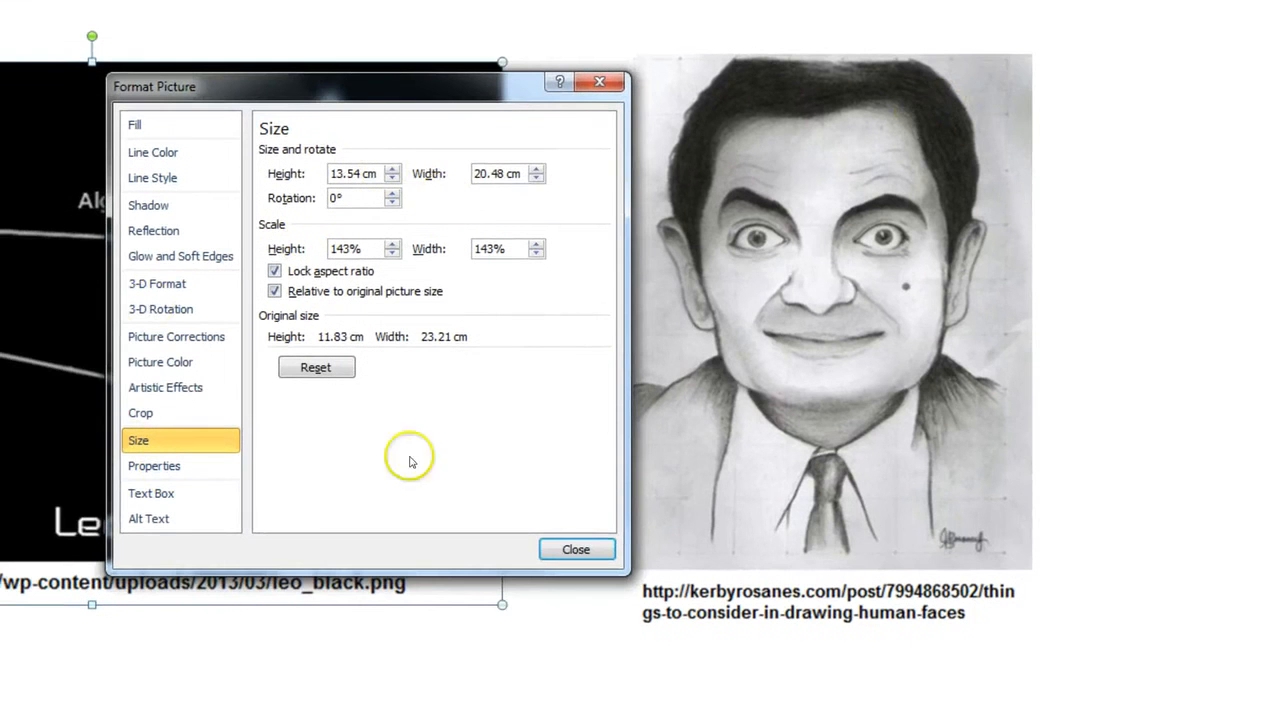
click(597, 85)
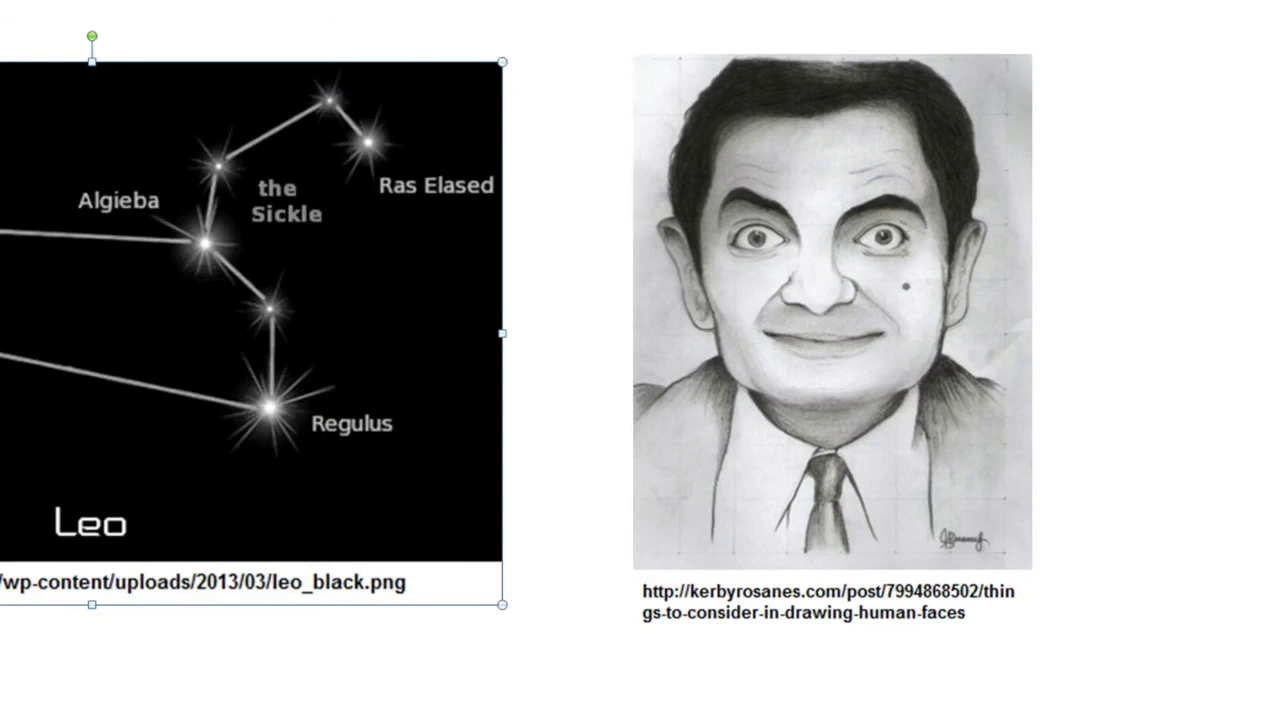
click(1256, 0)
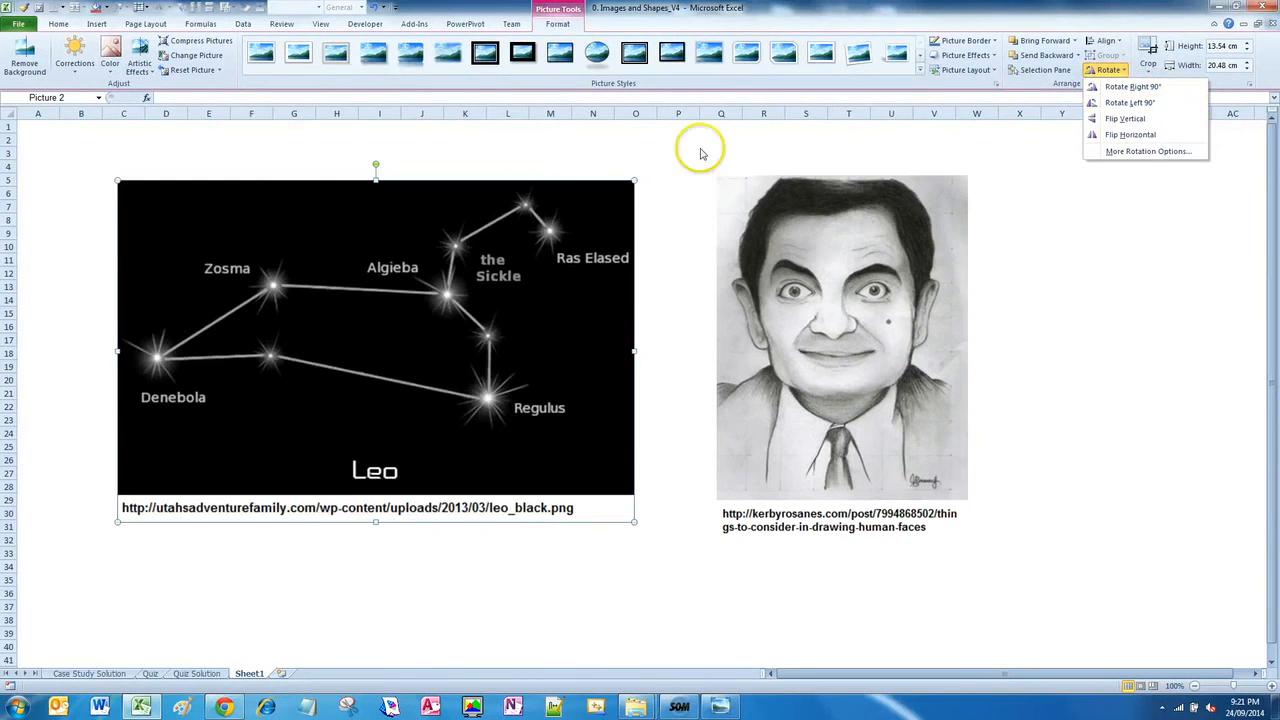
click(570, 153)
click(570, 153)
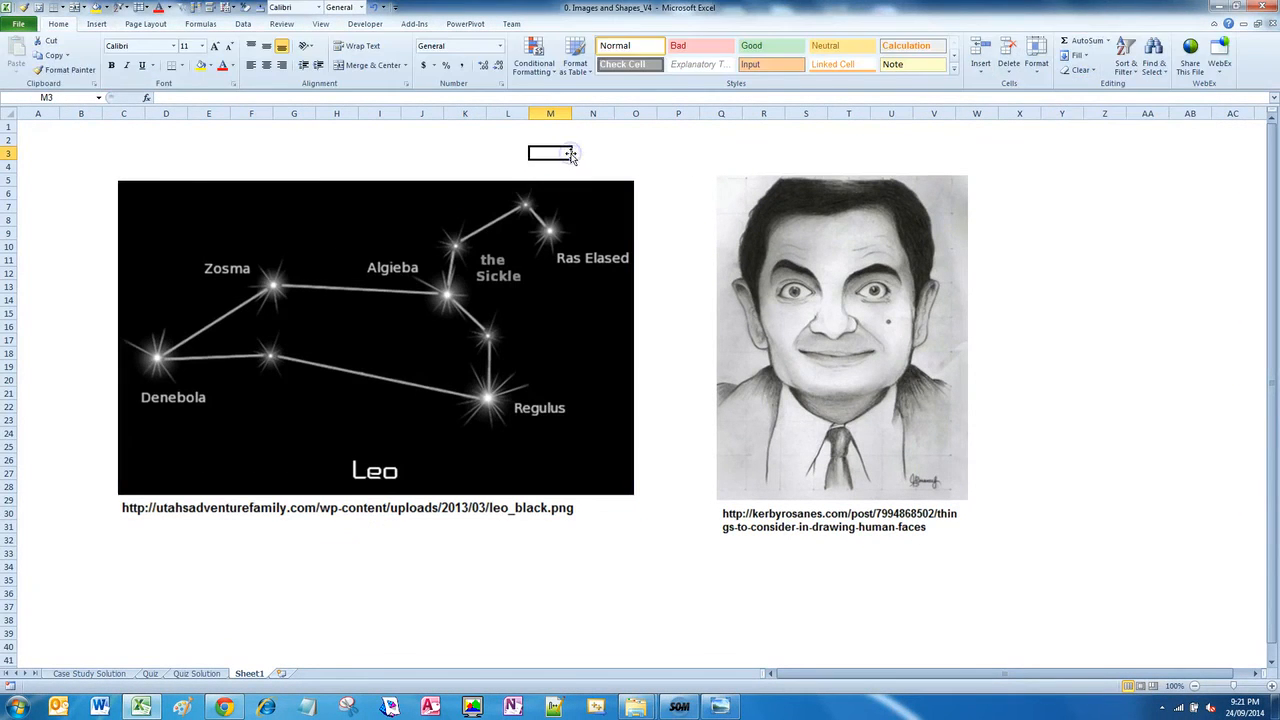
Rotate the Leo picture freehand counterclockwise by about 20 degrees and move it slightly down the sheet.
click(500, 220)
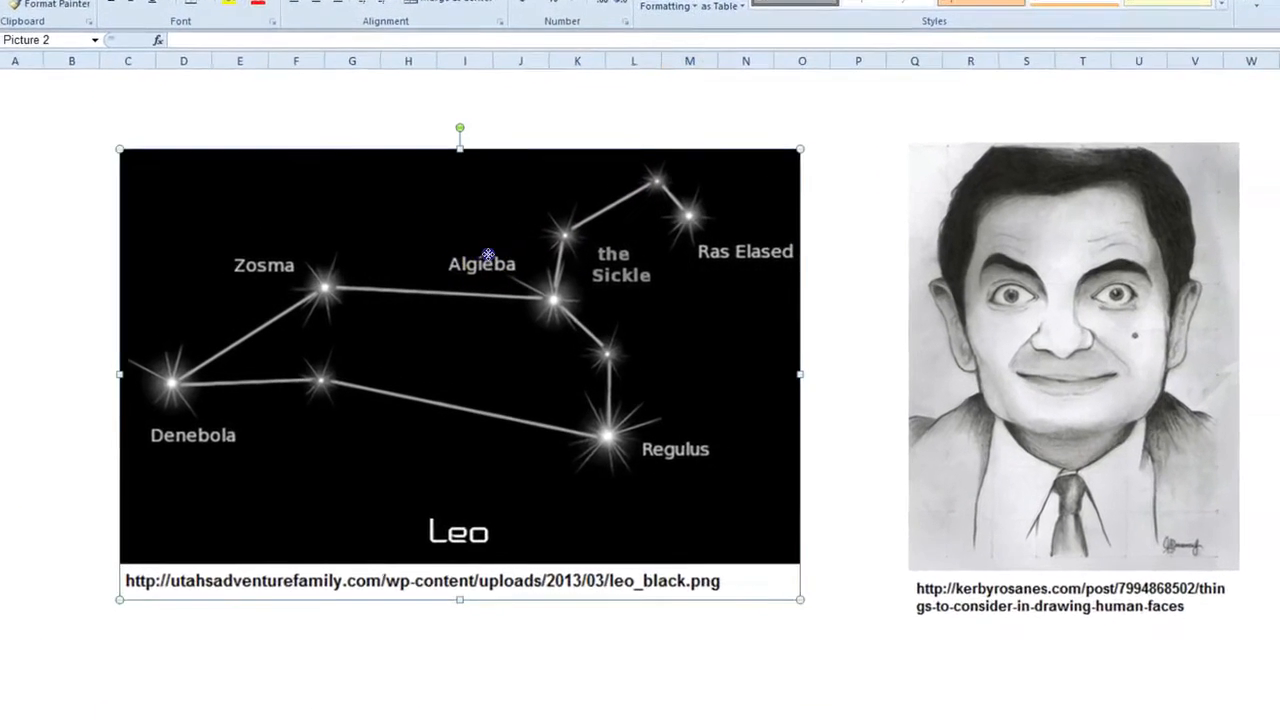
click(487, 255)
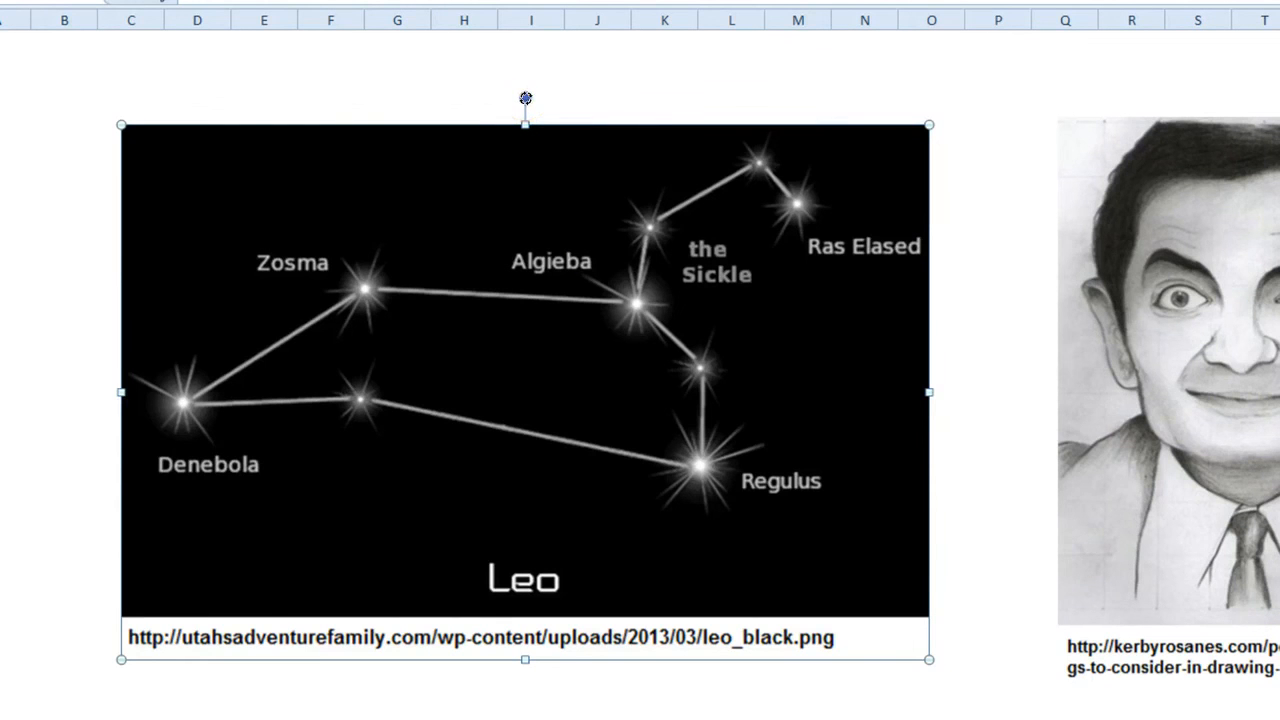
drag(526, 98, 417, 127)
click(748, 686)
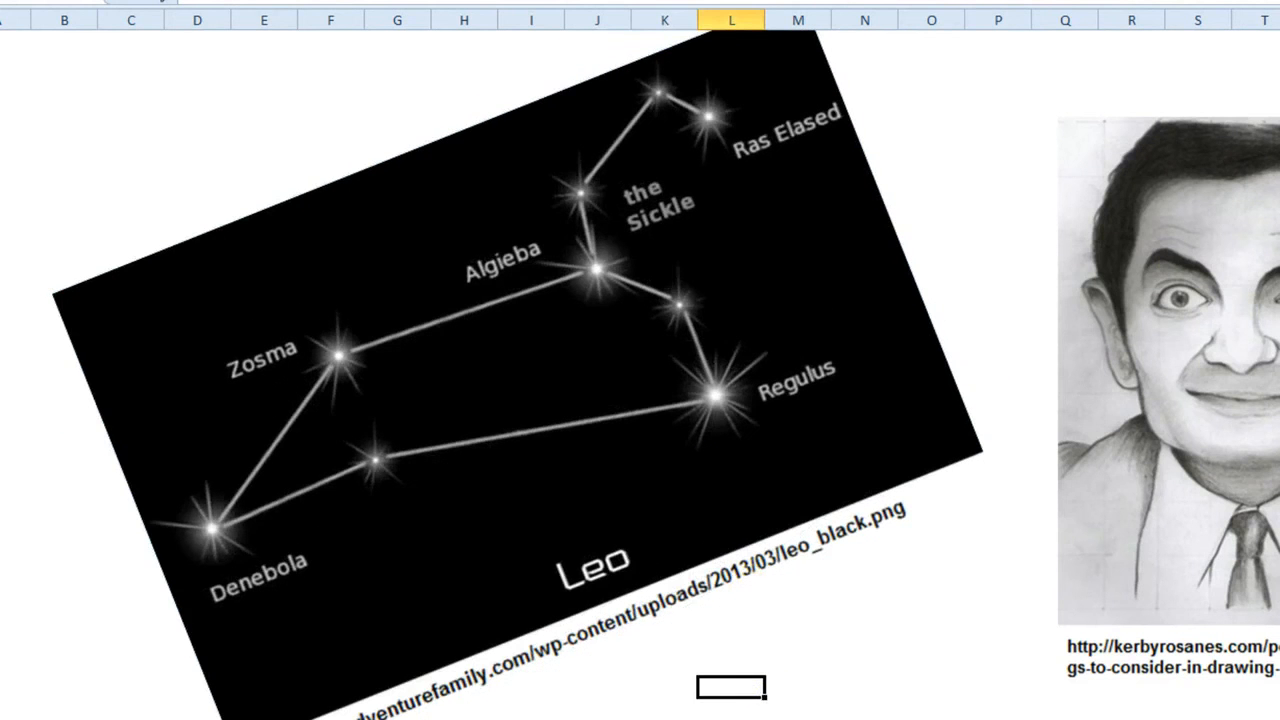
drag(671, 317, 633, 387)
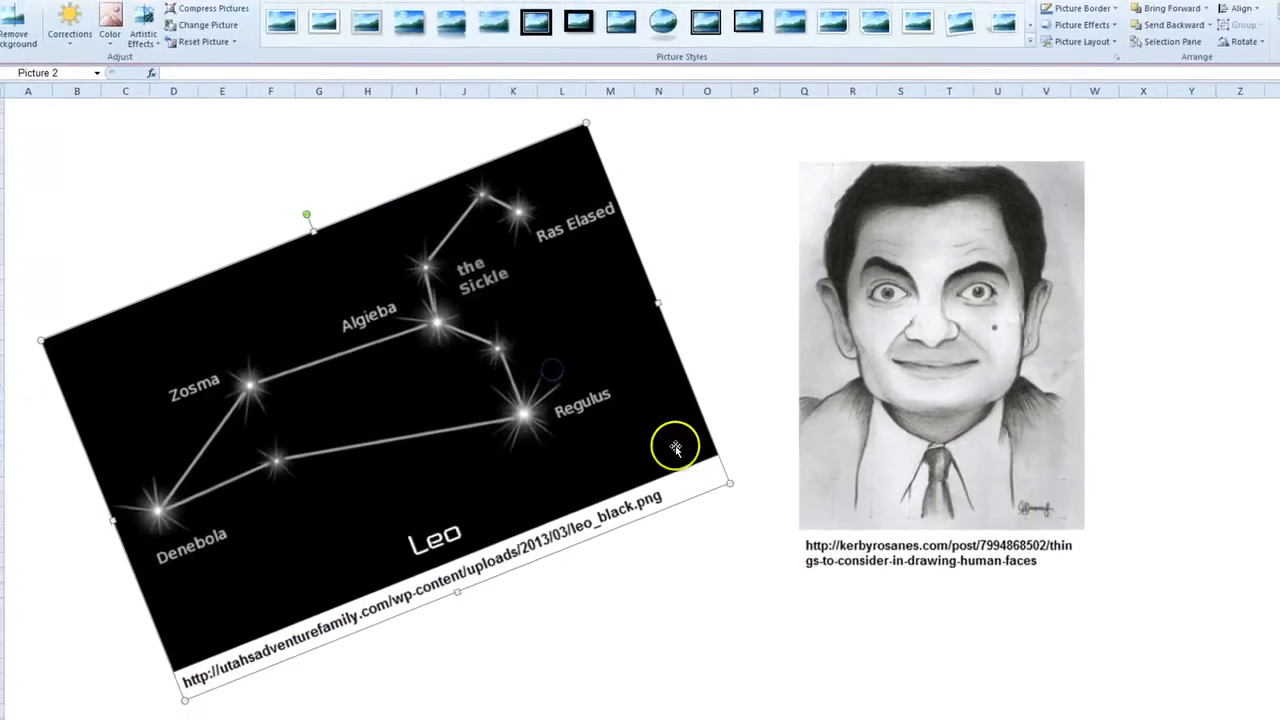
click(724, 574)
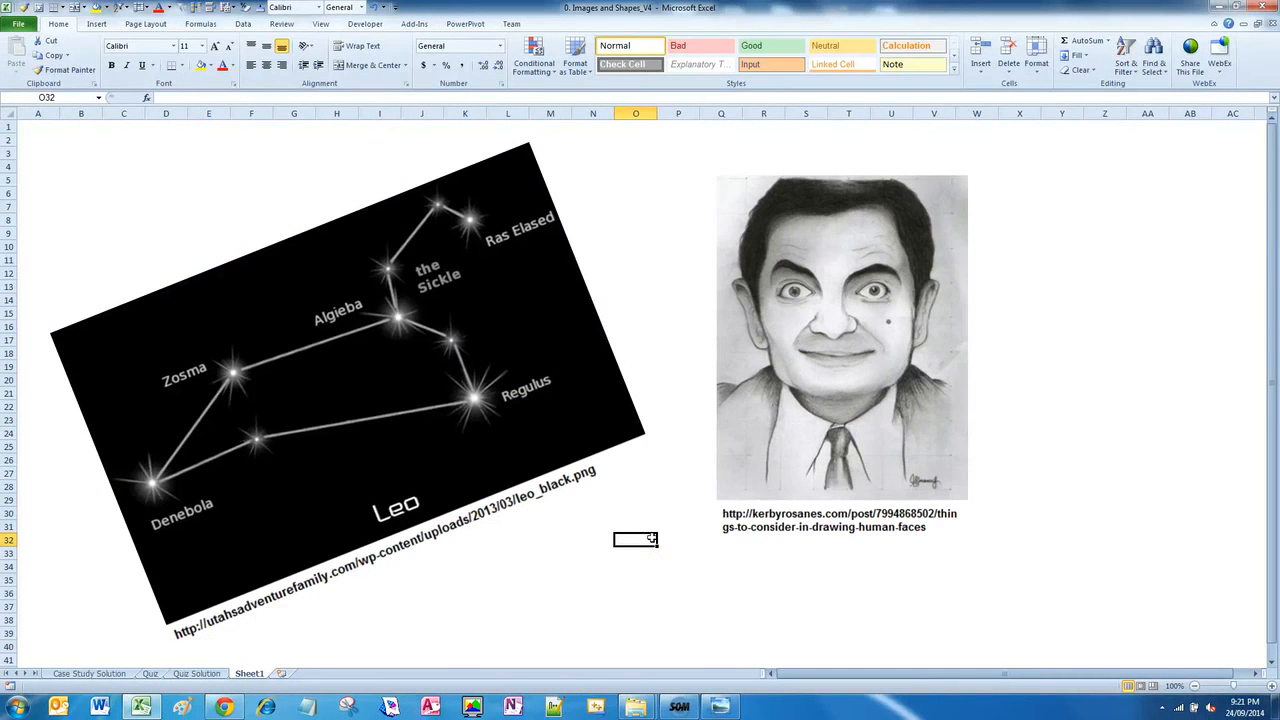
Move the panda picture up beneath the other two pictures so it starts near cell K35.
click(1192, 686)
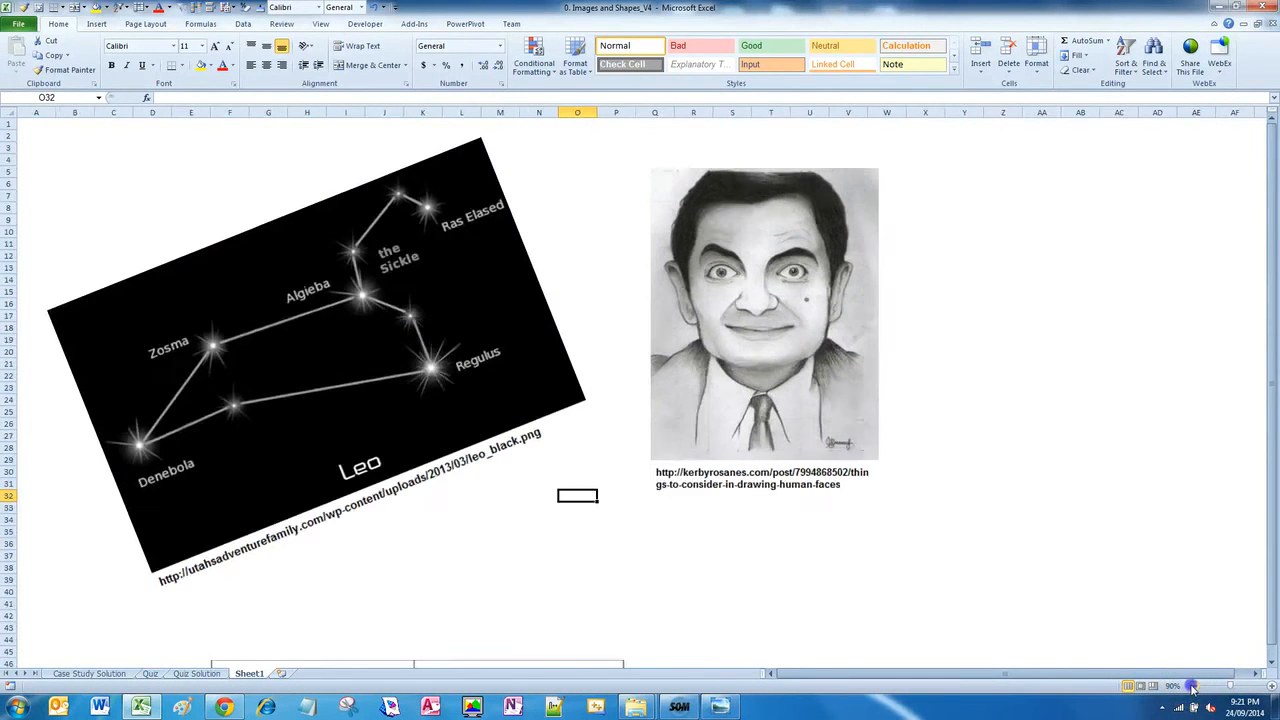
click(1192, 686)
click(1192, 686)
drag(389, 637, 550, 514)
click(872, 456)
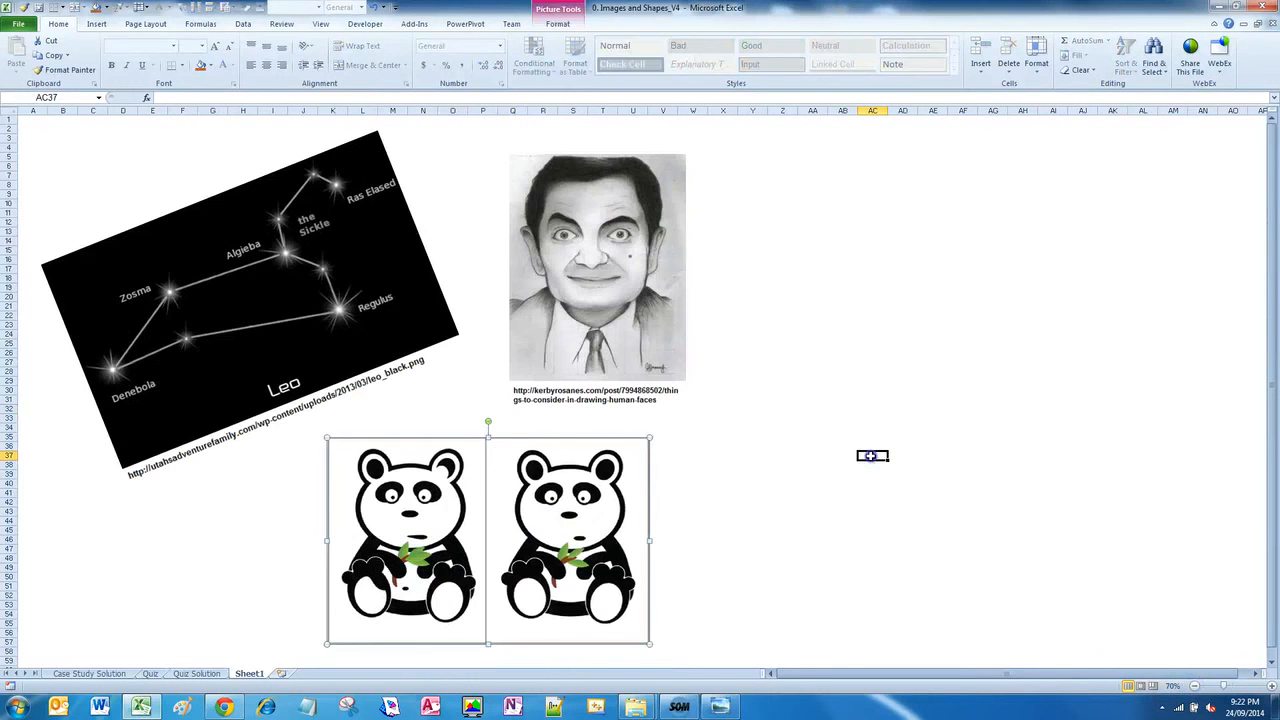